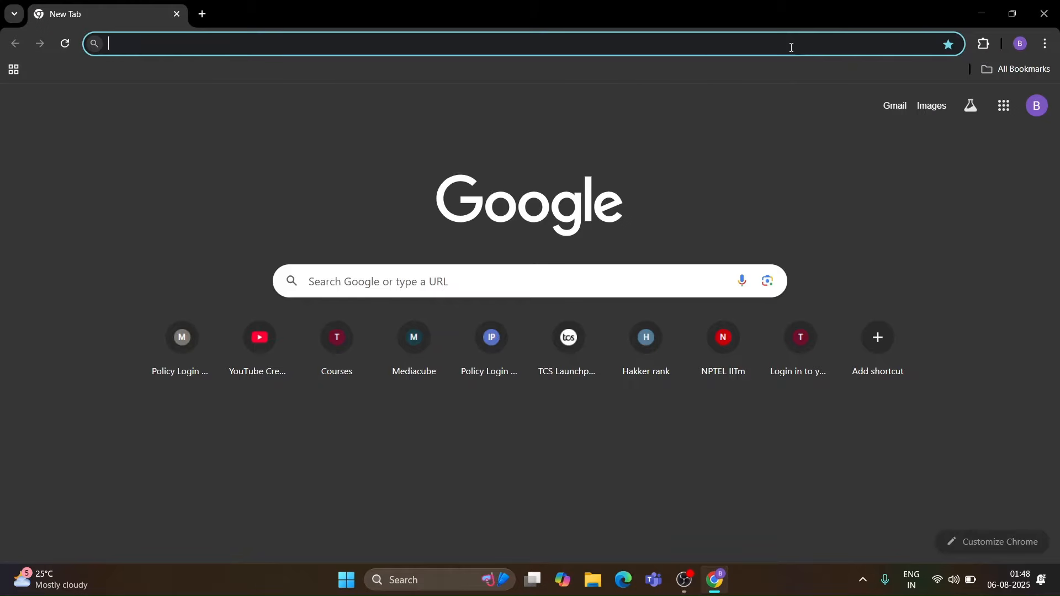
- Search Google for website copier
text(w)
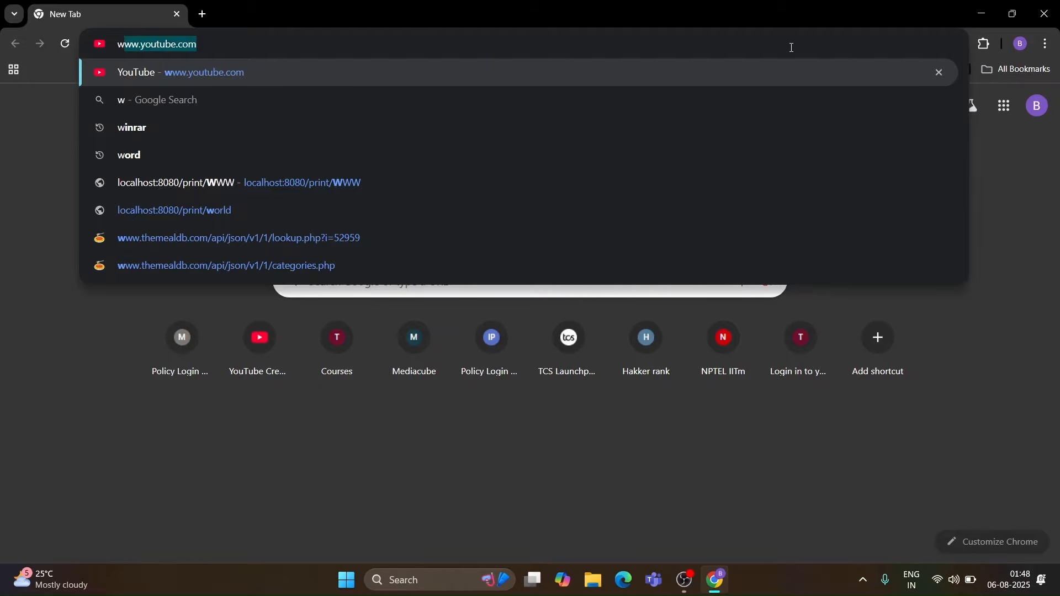
text(ebsite)
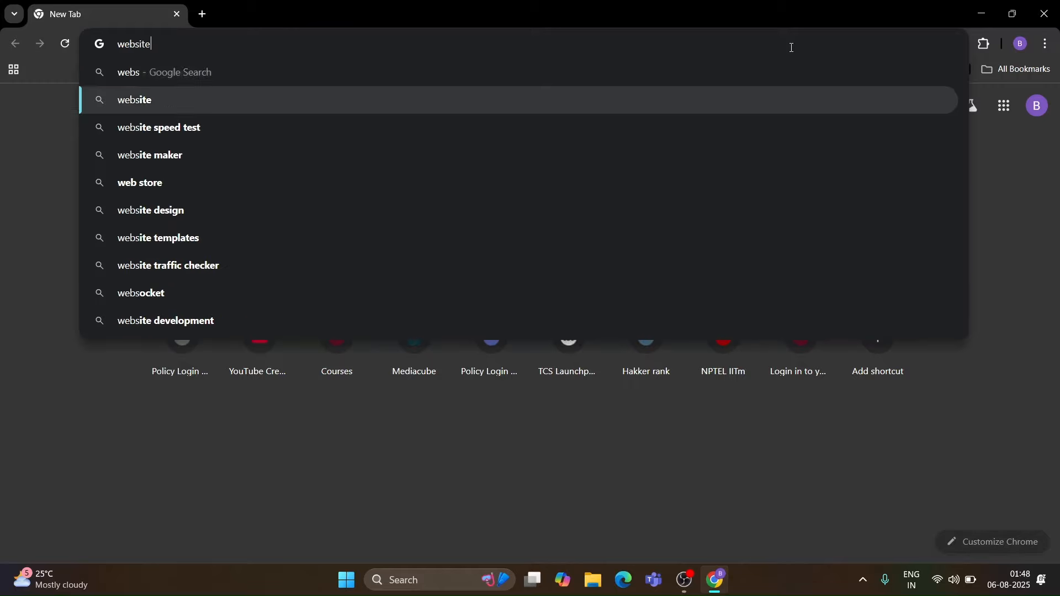
text( cop)
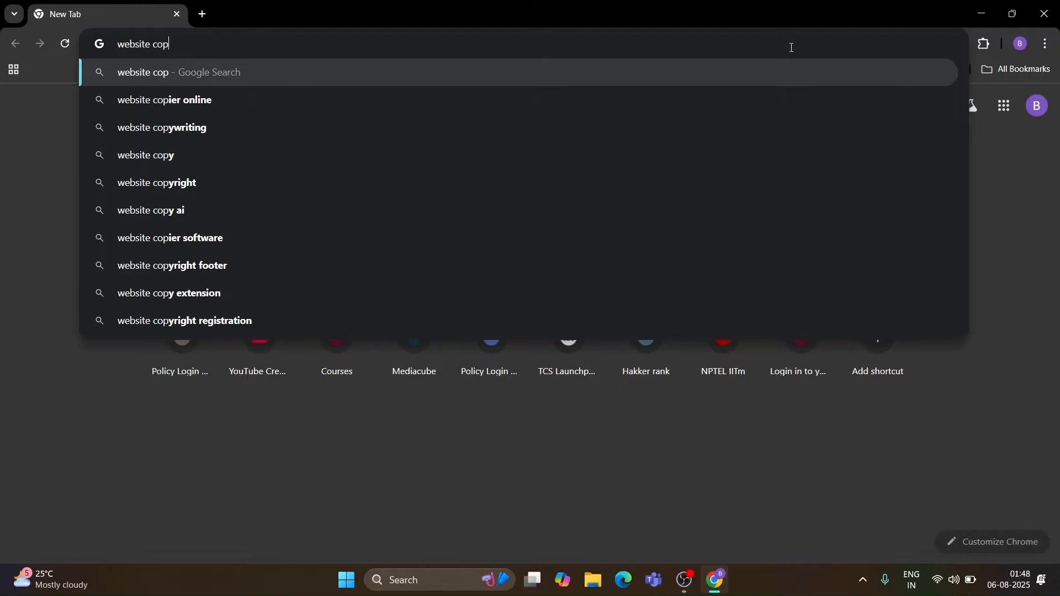
key(Down)
key(BackSpace)
key(BackSpace)
key(BackSpace)
key(BackSpace)
key(BackSpace)
key(BackSpace)
key(Return)
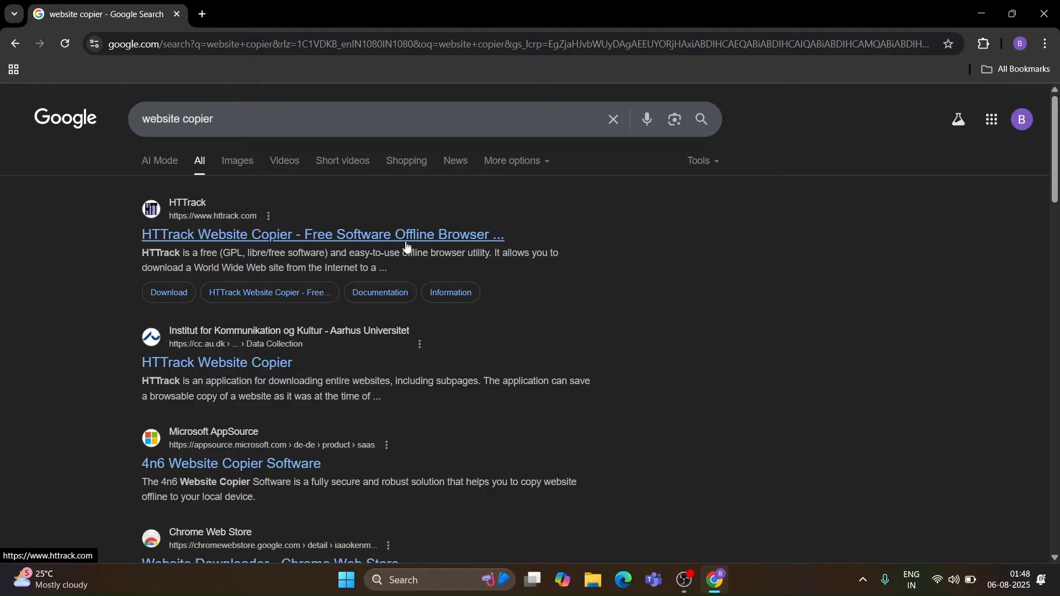
- Open the HTTrack Website Copier site and go to its download section
click(233, 230)
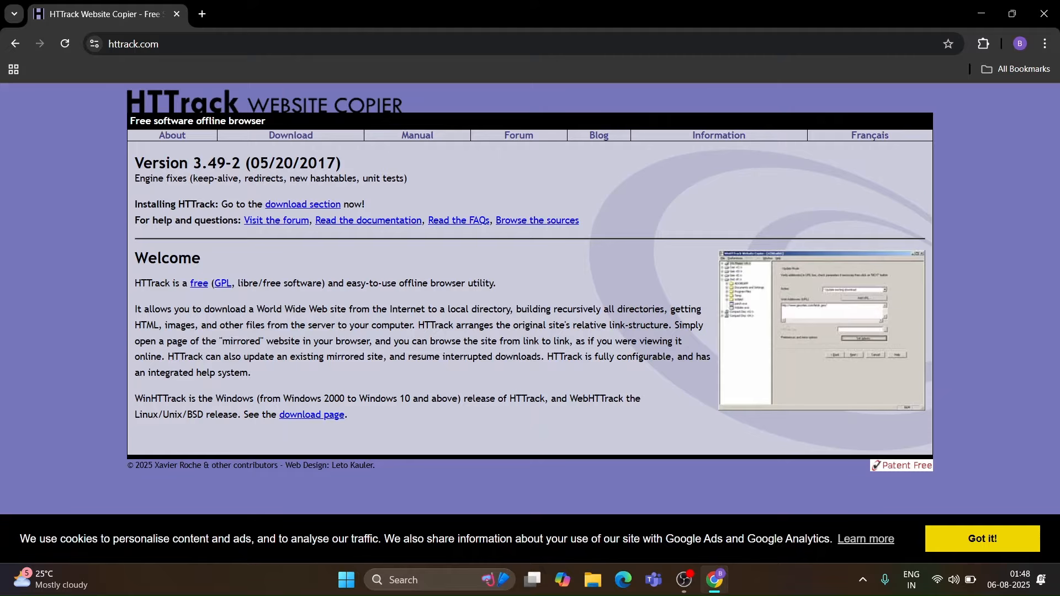
click(310, 205)
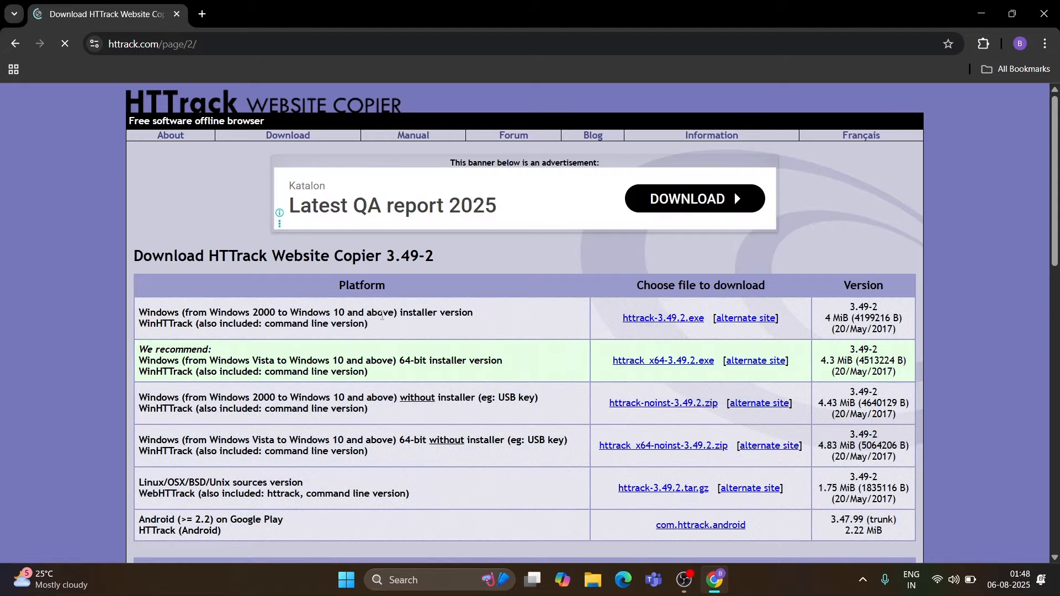
scroll(437, 397, down, 2)
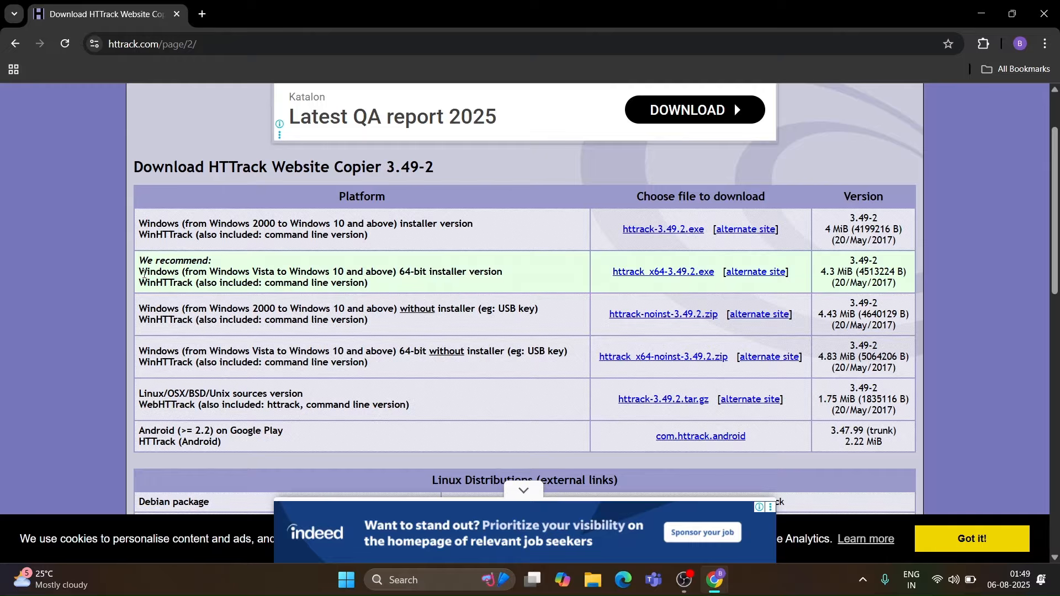
- Download the recommended 64-bit installer httrack_x64-3.49.2.exe and run it
drag(145, 274, 385, 283)
click(386, 282)
click(702, 273)
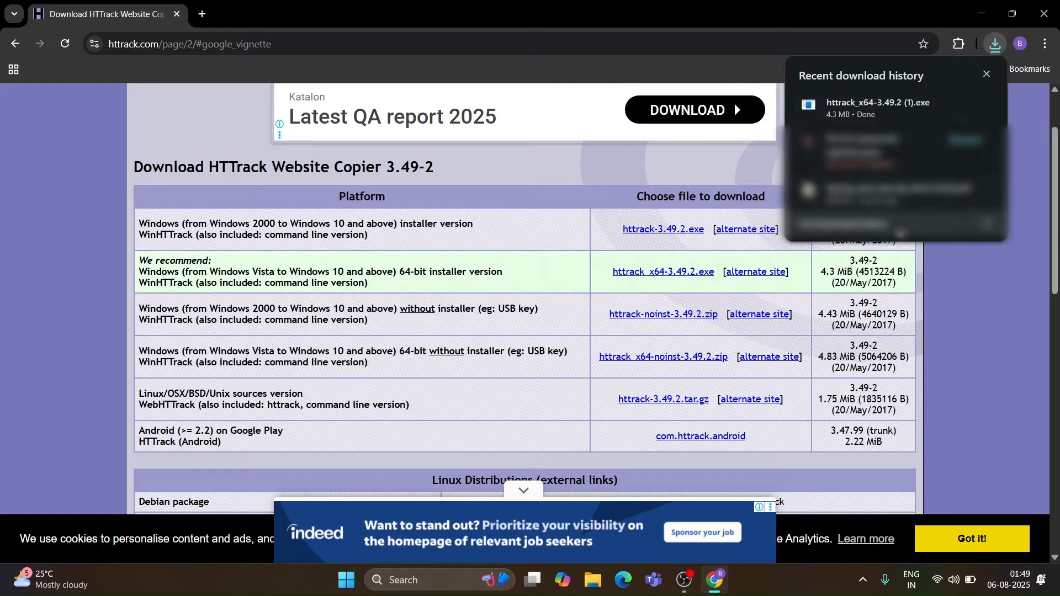
click(898, 112)
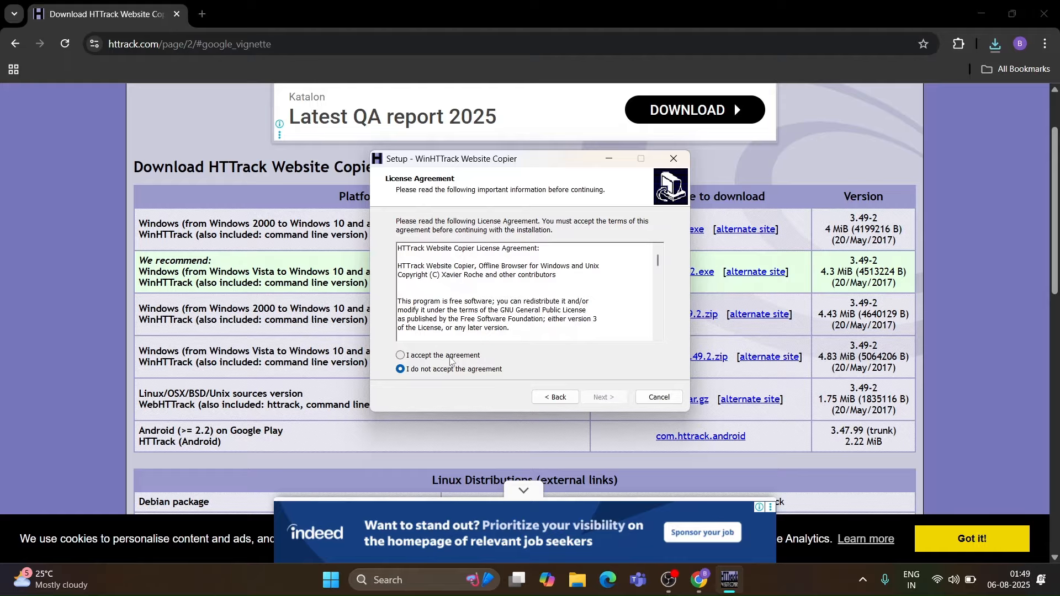
- Accept the licence agreement and continue past the default destination location
click(450, 359)
click(603, 398)
click(612, 401)
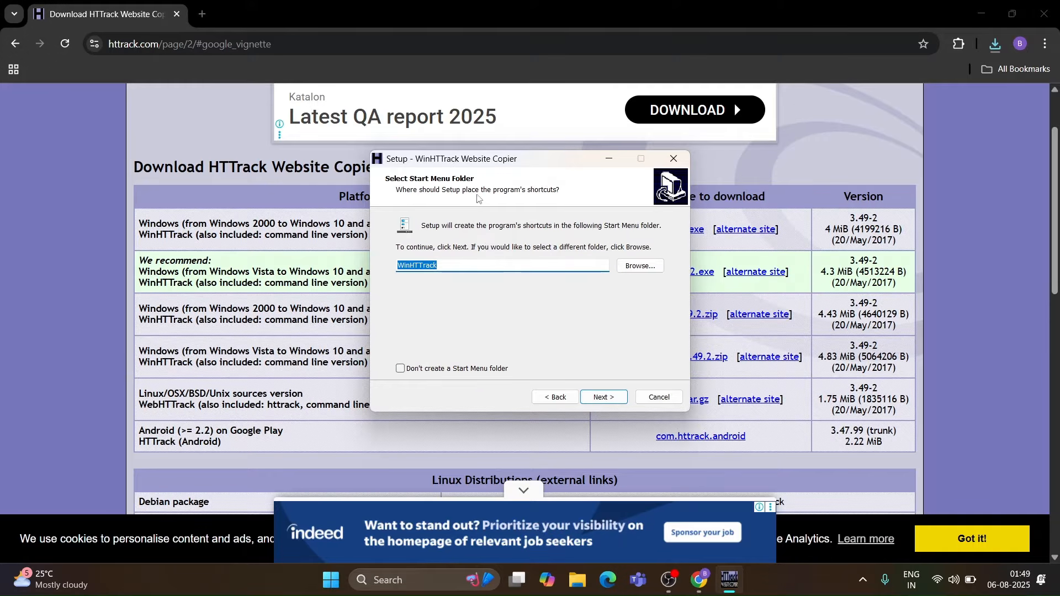
- Choose not to create a Start Menu folder and install with the default additional tasks
click(505, 269)
click(450, 369)
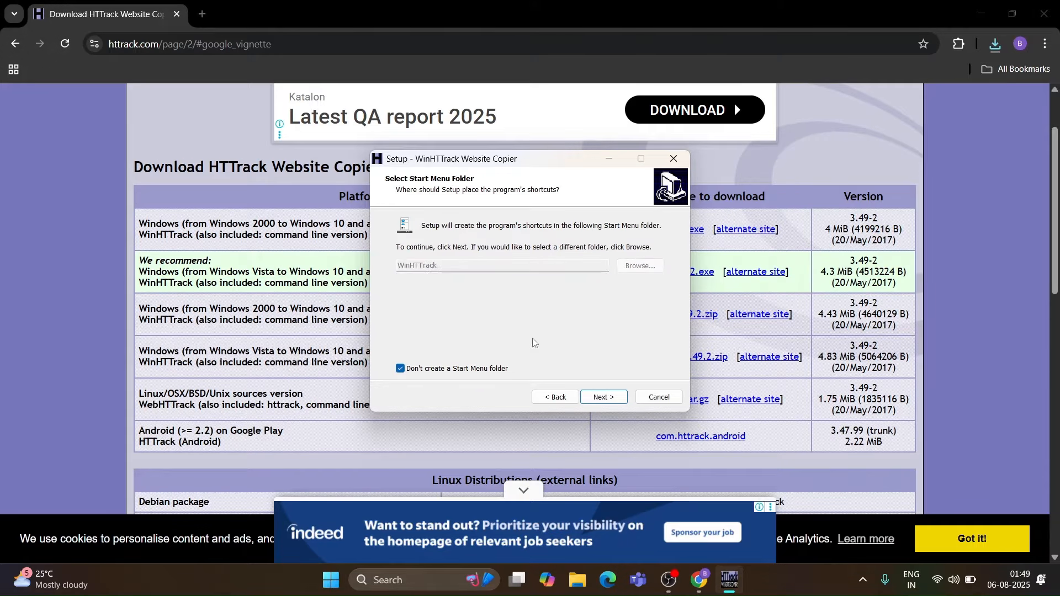
click(594, 401)
click(594, 400)
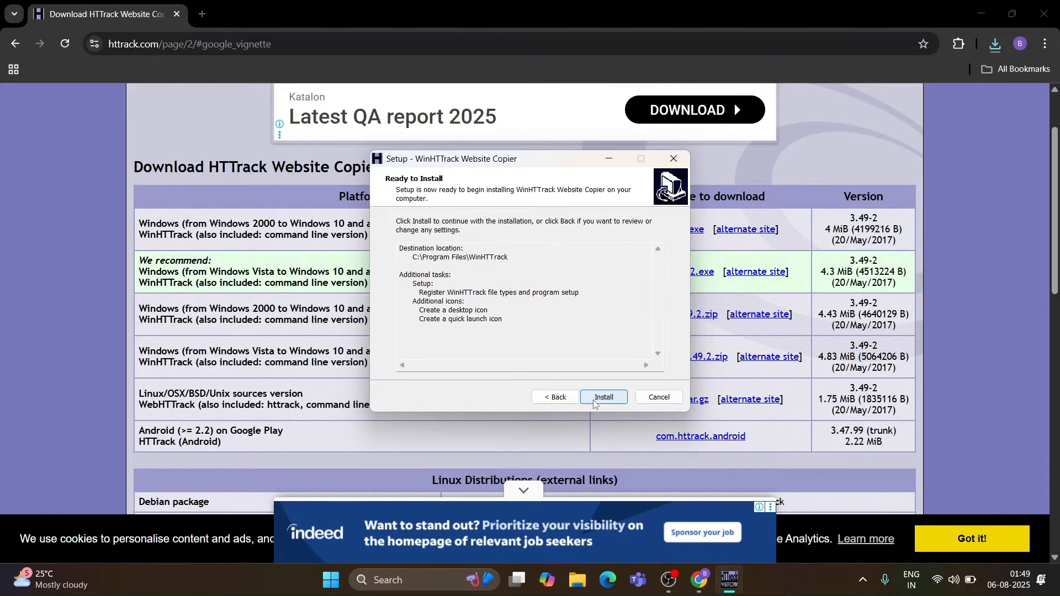
click(599, 403)
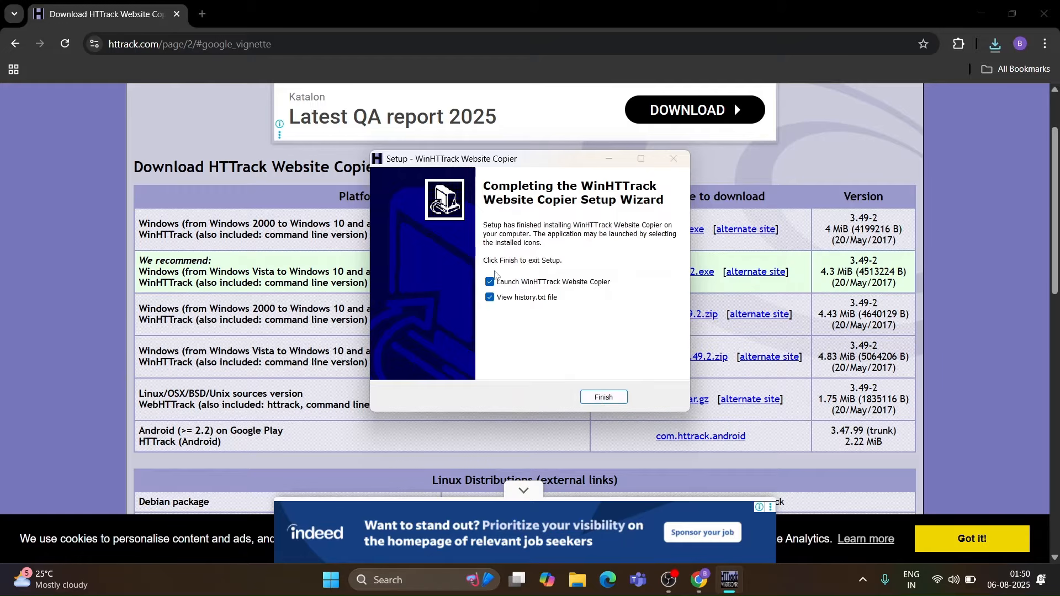
- Finish setup with launching WinHTTrack and viewing history.txt both turned off
click(490, 282)
click(489, 297)
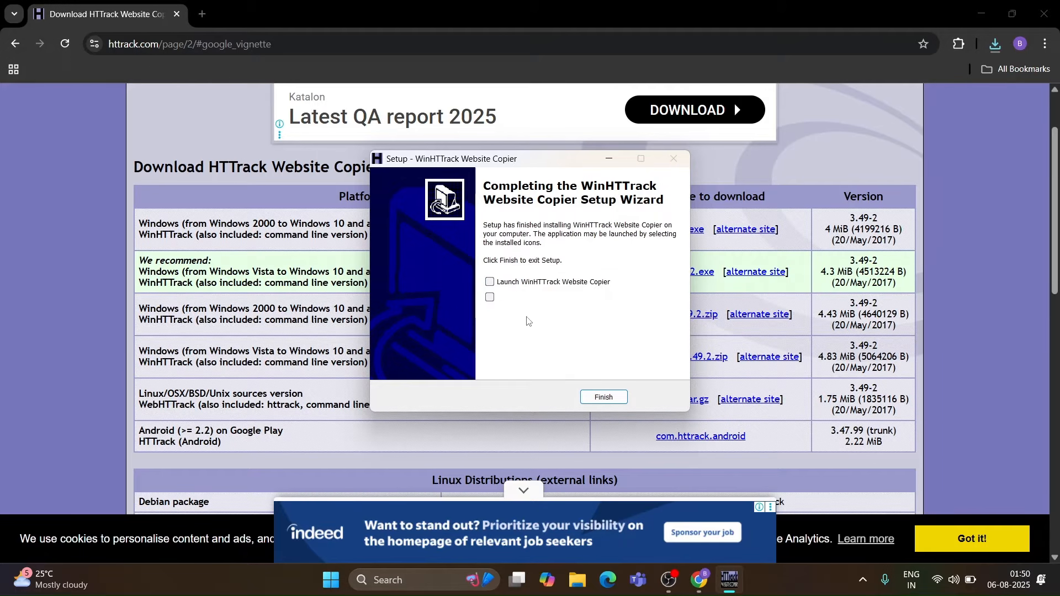
click(601, 398)
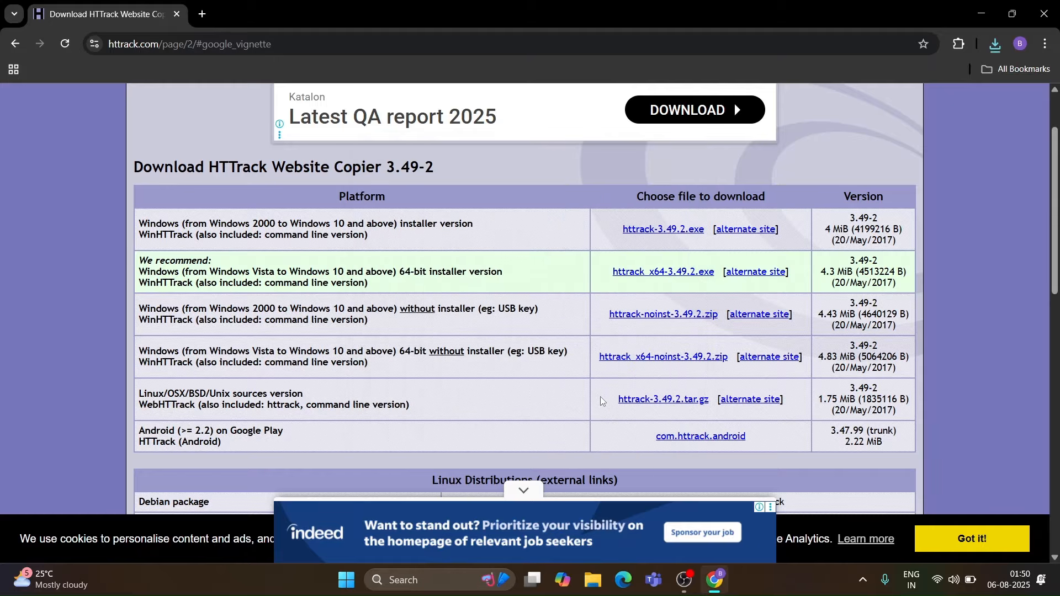
- Launch WinHTTrack Website Copier from its desktop shortcut and start a new project
click(975, 24)
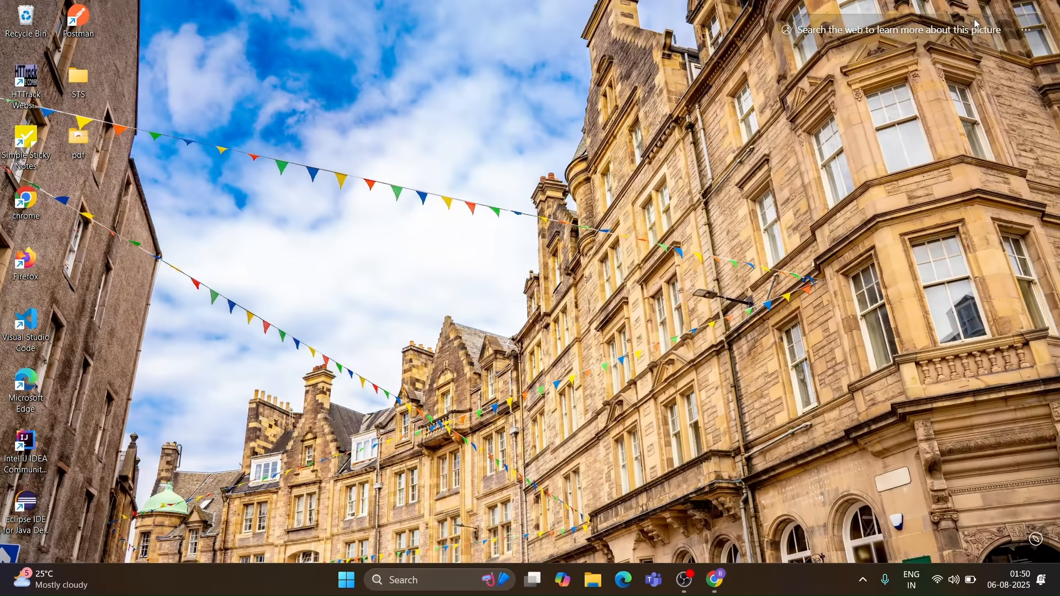
drag(26, 83, 88, 151)
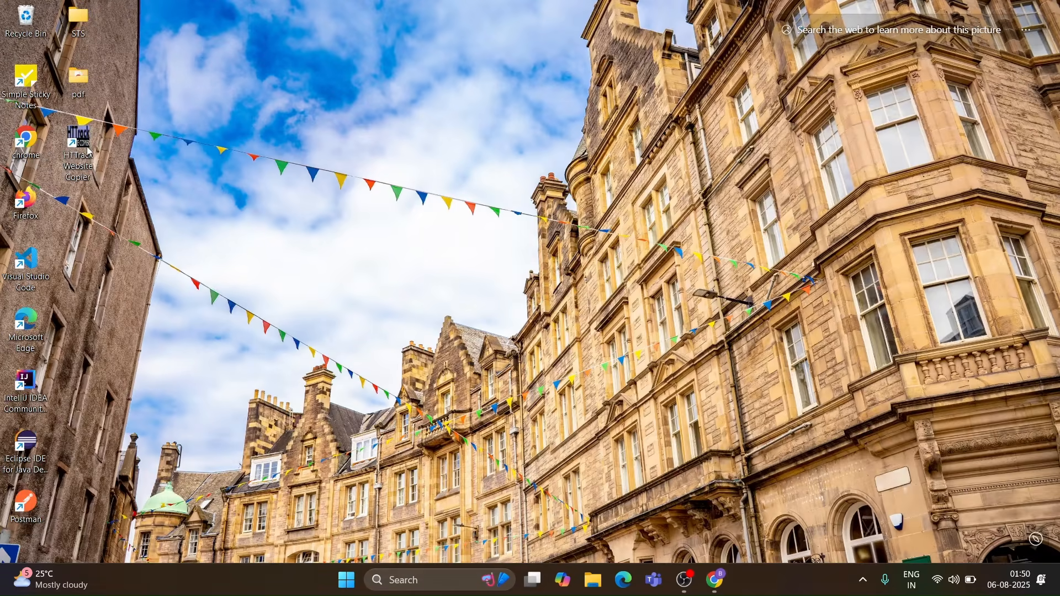
double_click(88, 152)
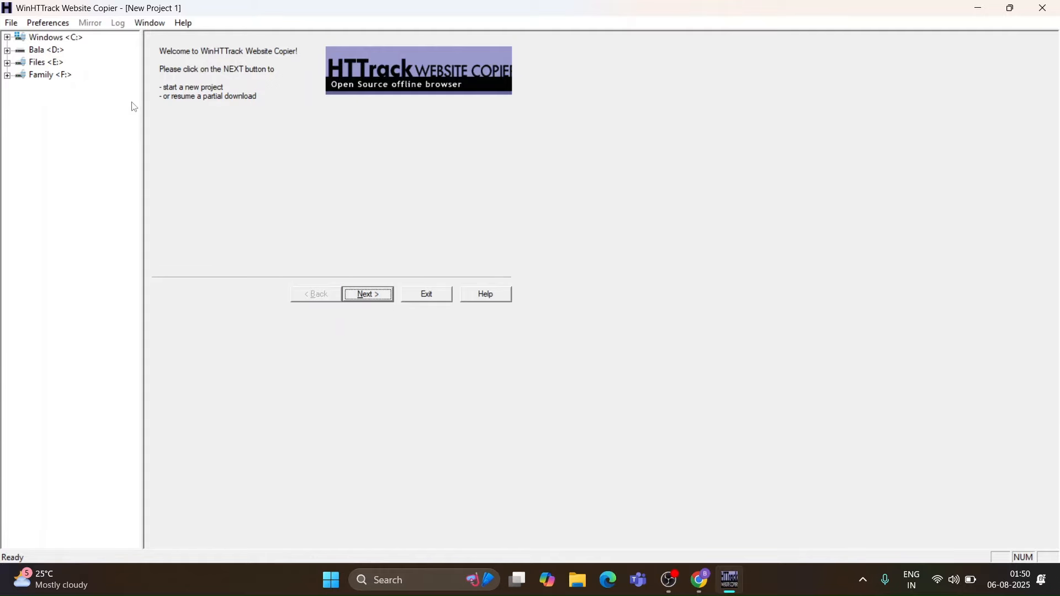
click(372, 303)
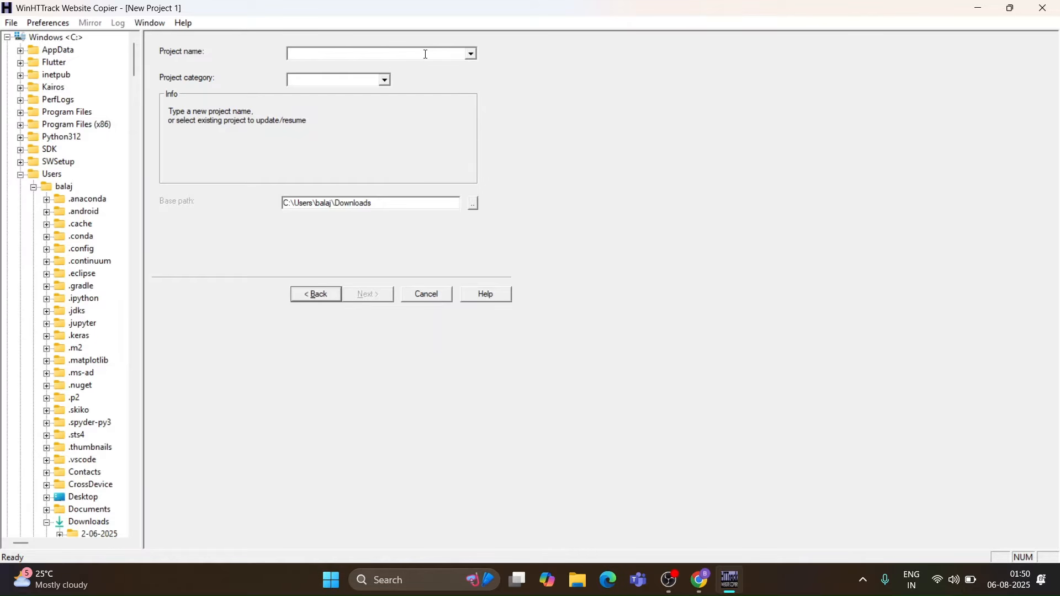
- Name the new project DemoWebsiteDownlode
text(Dem)
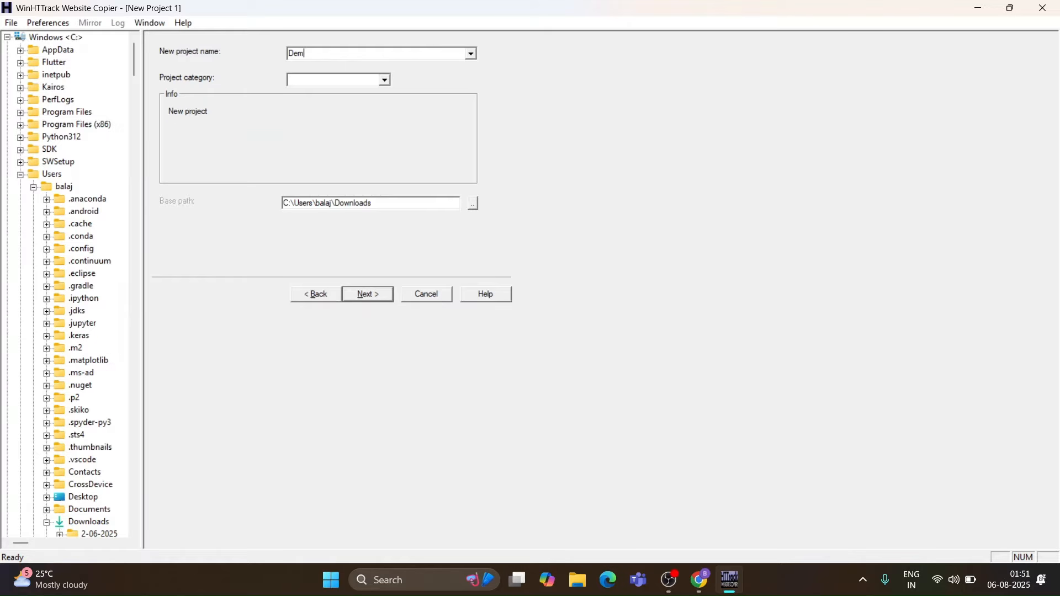
text(oWebsiteDownlode)
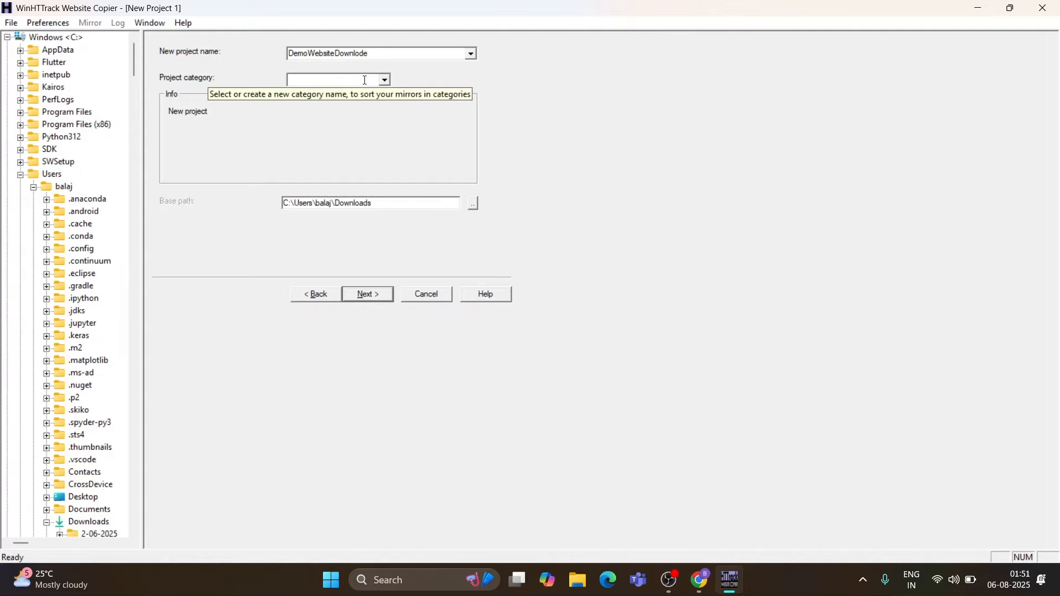
- Set the project's base path to E:\DemoWebsite and continue to the mirroring mode page
click(473, 203)
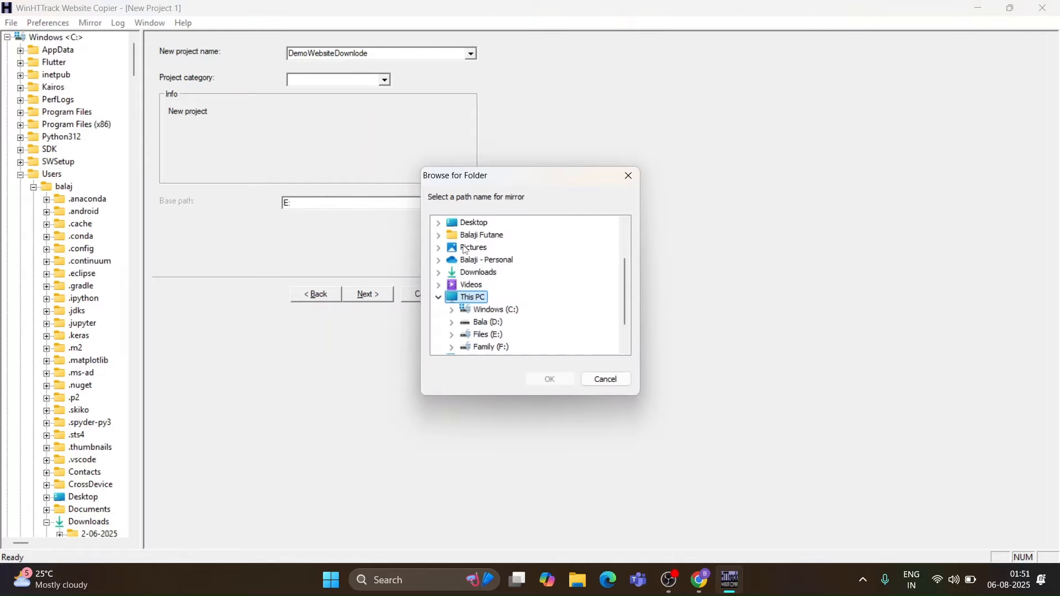
scroll(473, 312, down, 1)
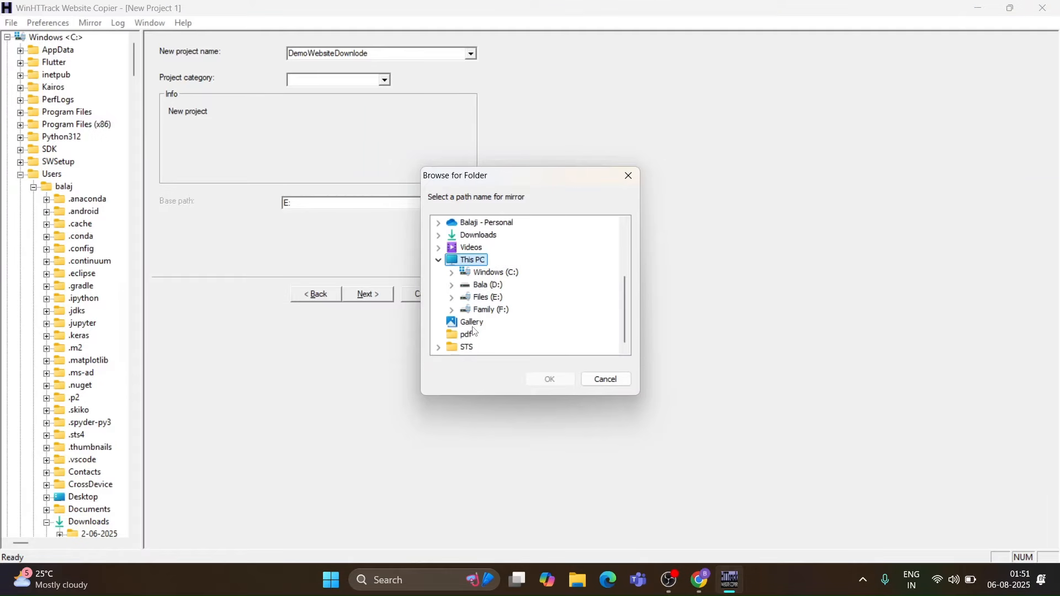
click(454, 299)
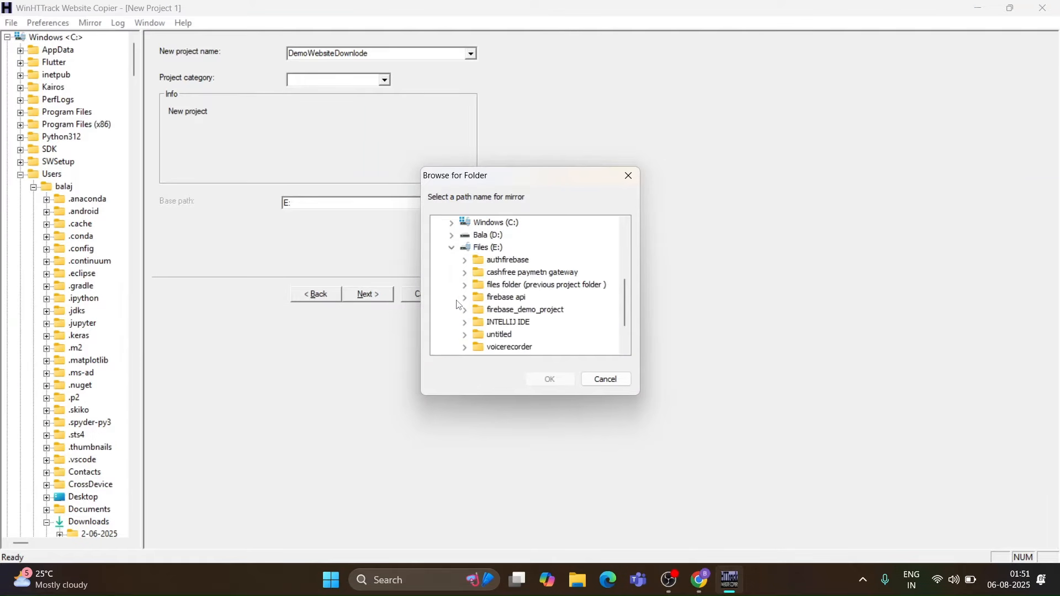
click(503, 335)
click(549, 378)
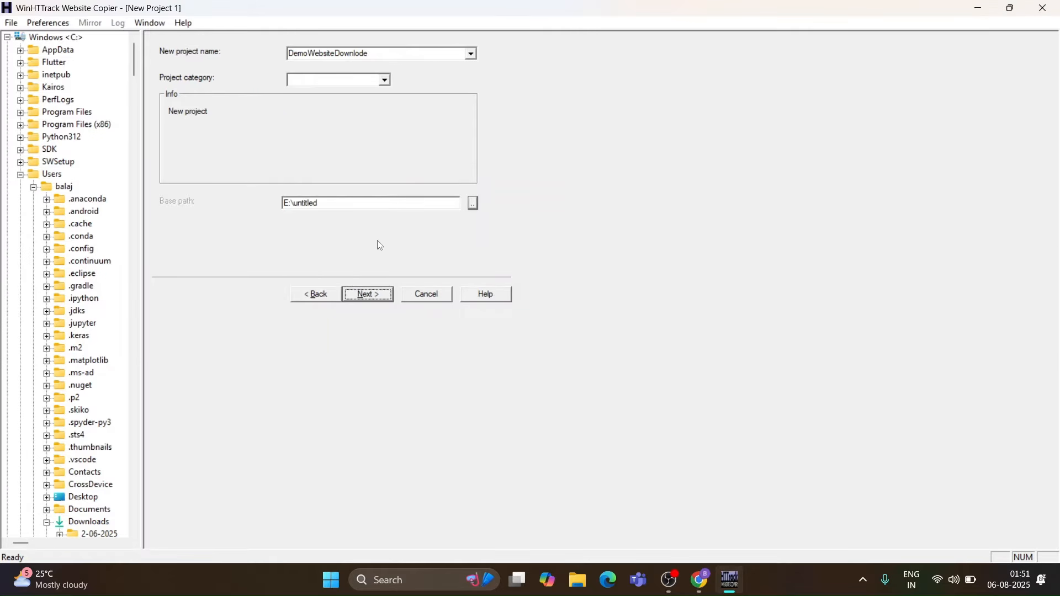
click(345, 207)
key(BackSpace)
key(BackSpace)
key(BackSpace)
key(BackSpace)
key(BackSpace)
key(BackSpace)
key(BackSpace)
key(BackSpace)
text(DemoWebsite)
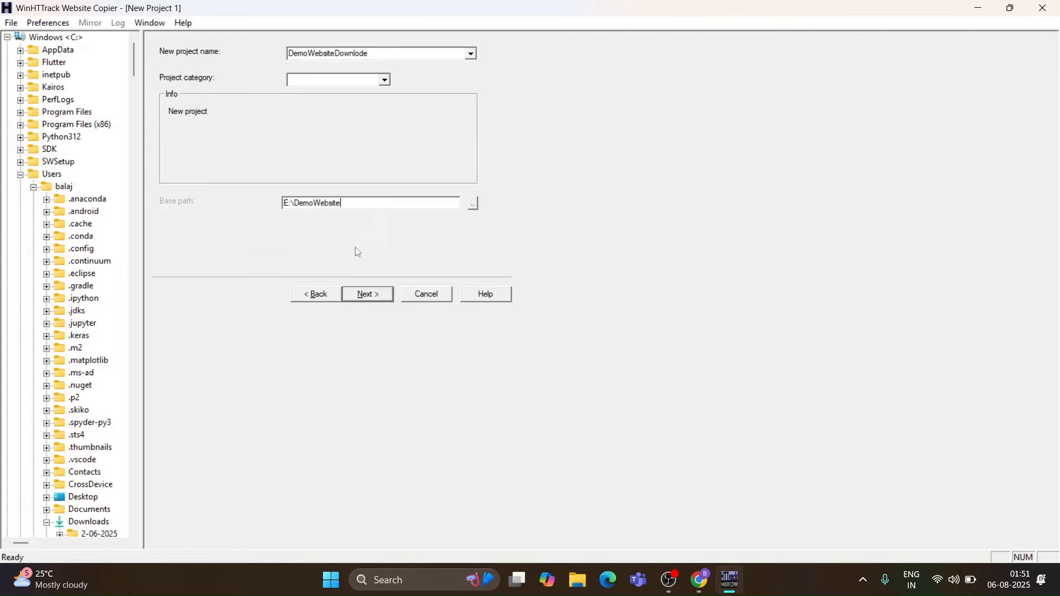
click(368, 295)
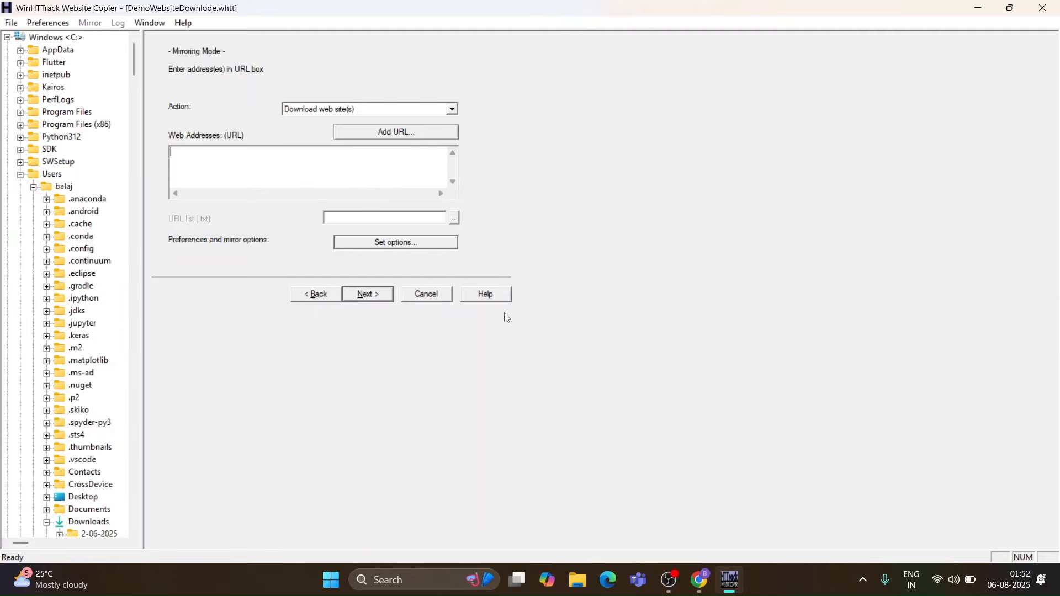
key(alt+Tab)
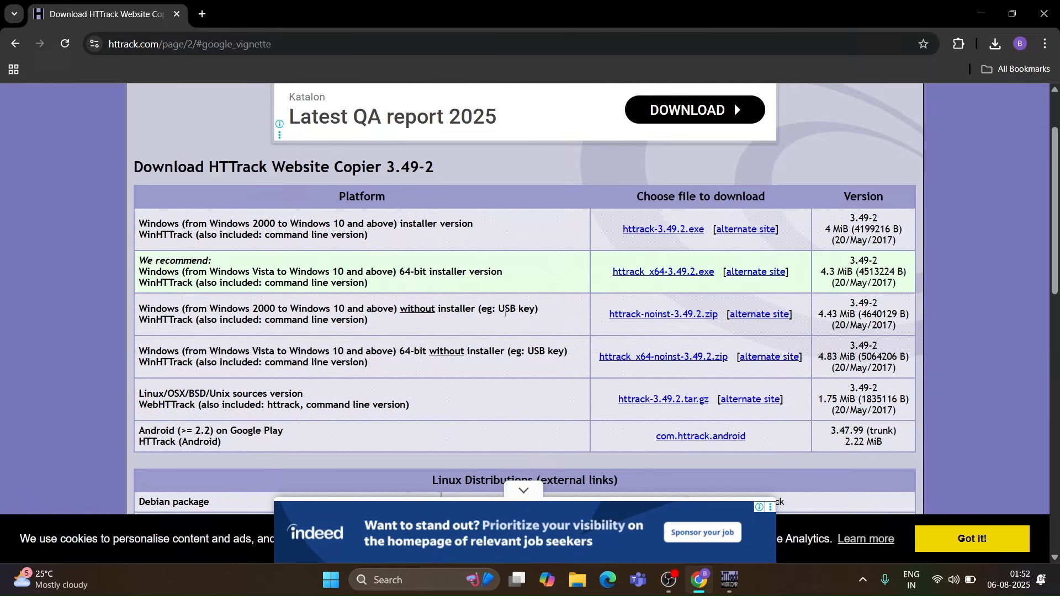
click(202, 14)
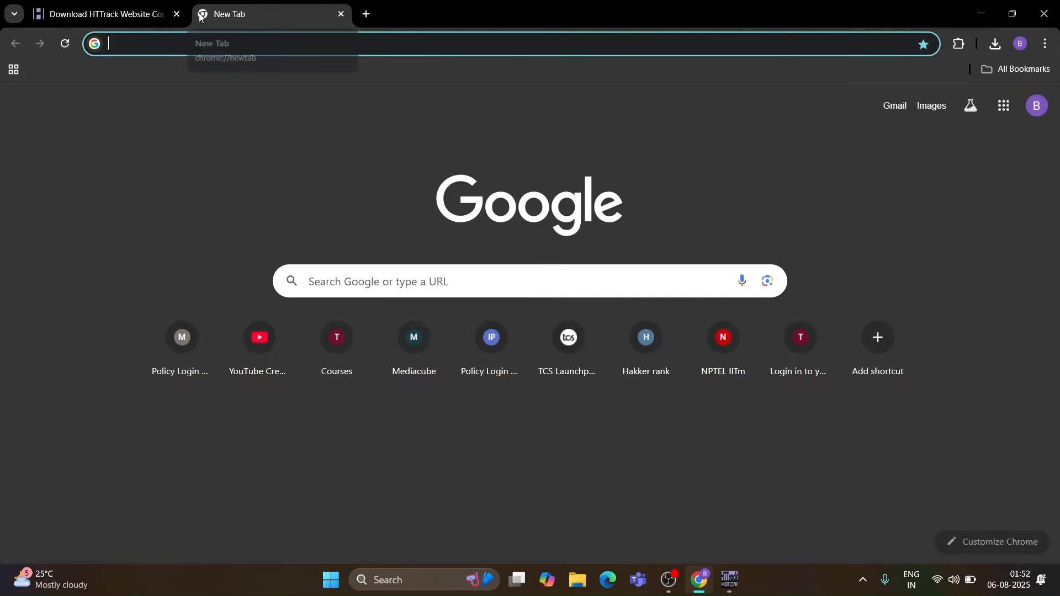
text(https://fabrex.websitelayout.net/demos/university/index.html)
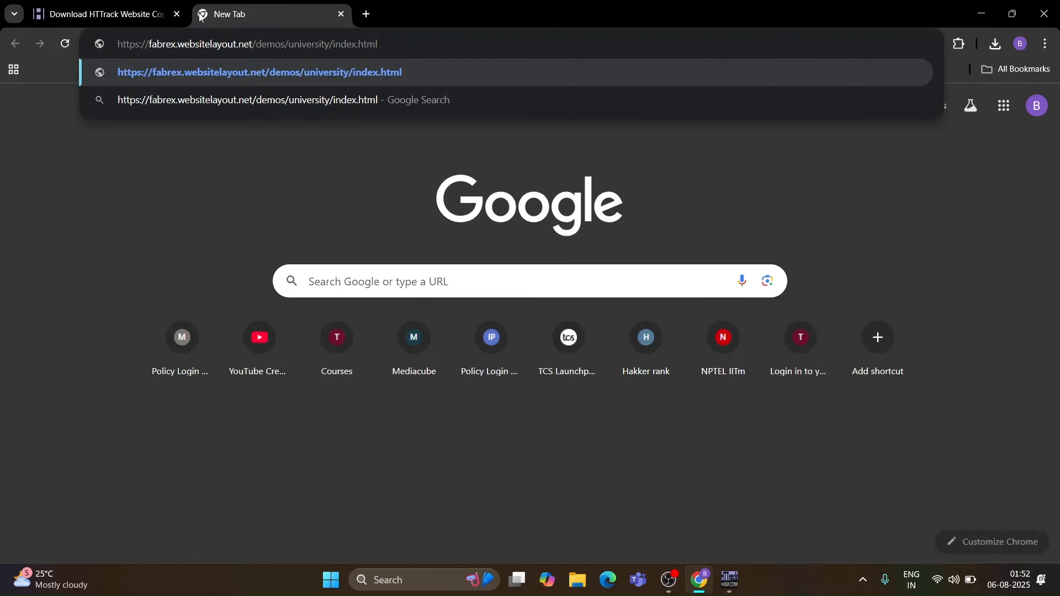
key(Return)
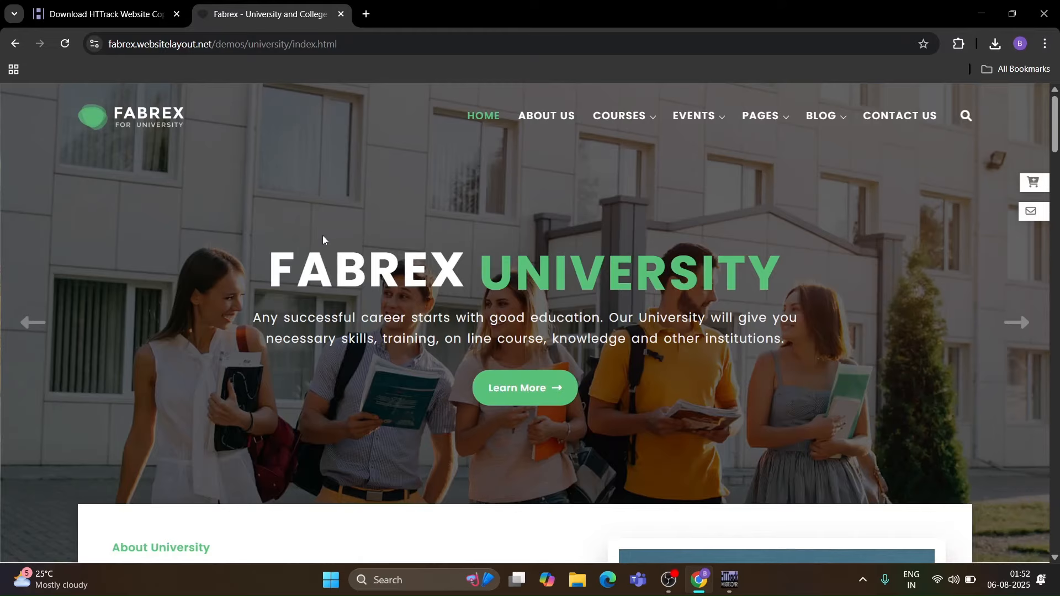
scroll(352, 288, down, 15)
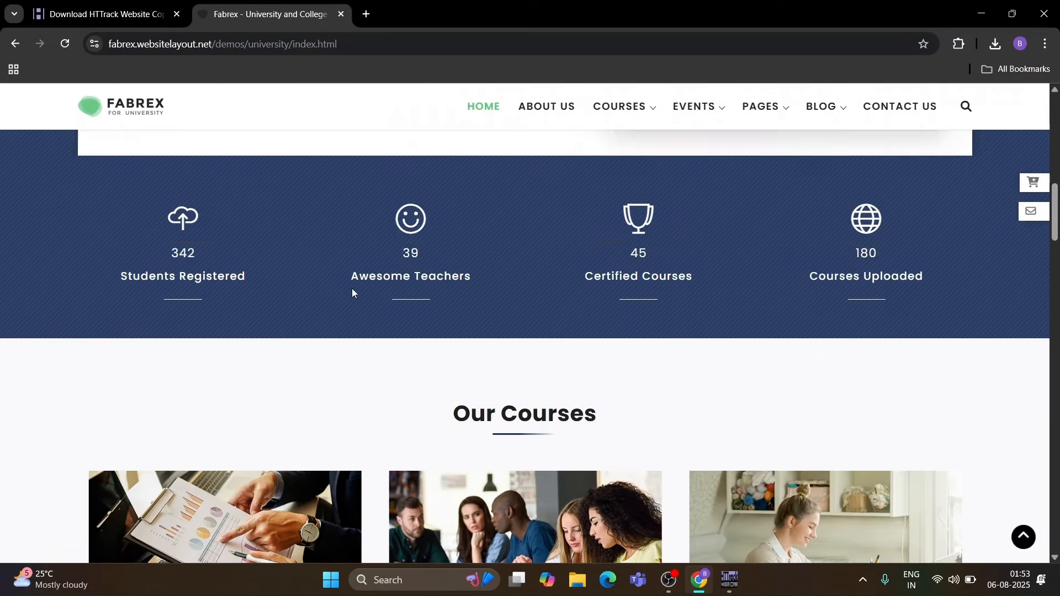
scroll(352, 292, down, 20)
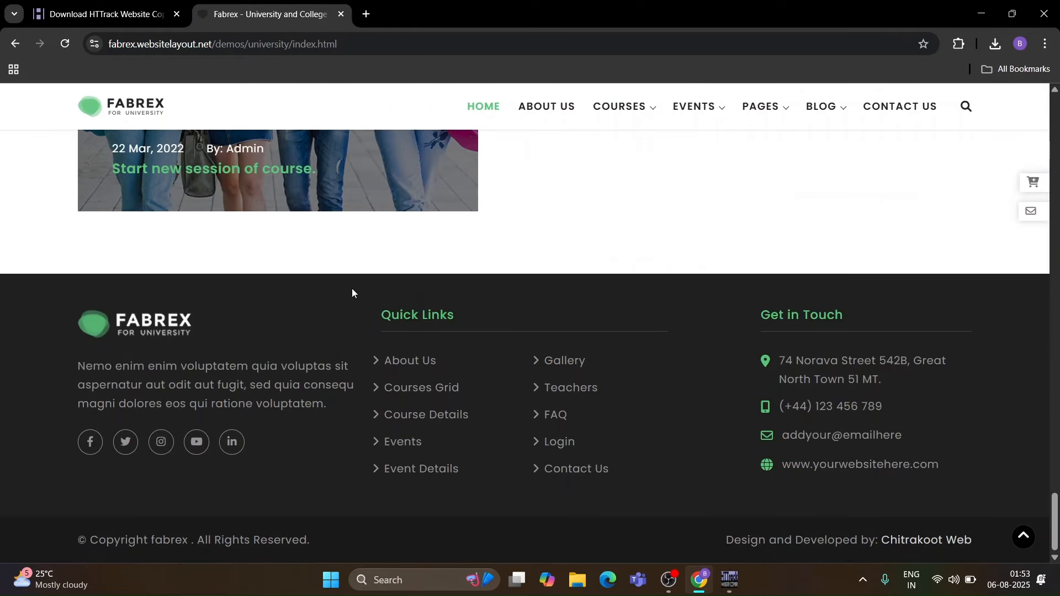
scroll(352, 288, up, 20)
scroll(352, 288, down, 6)
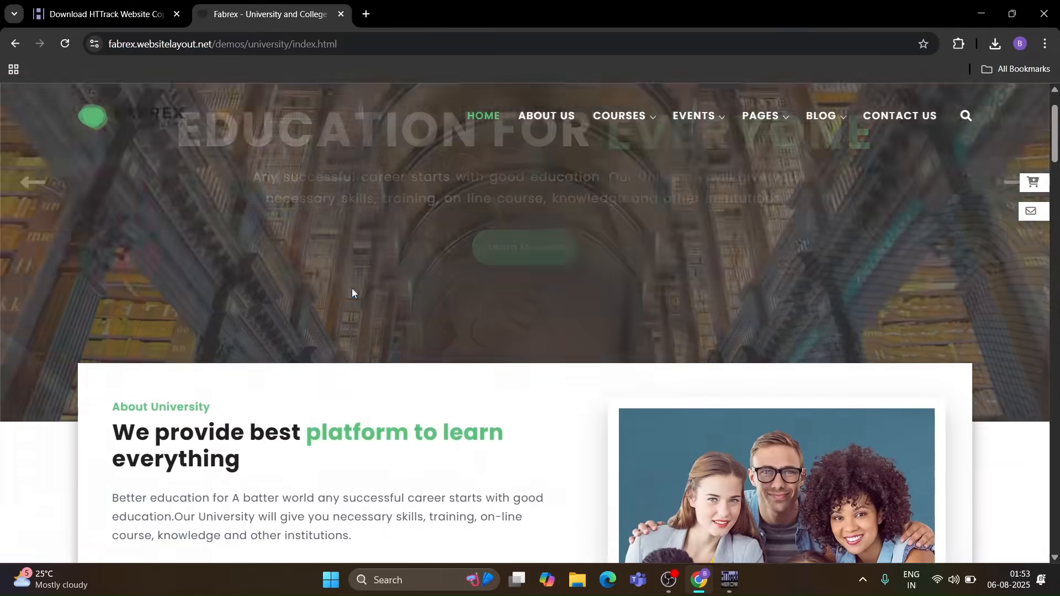
scroll(352, 292, up, 6)
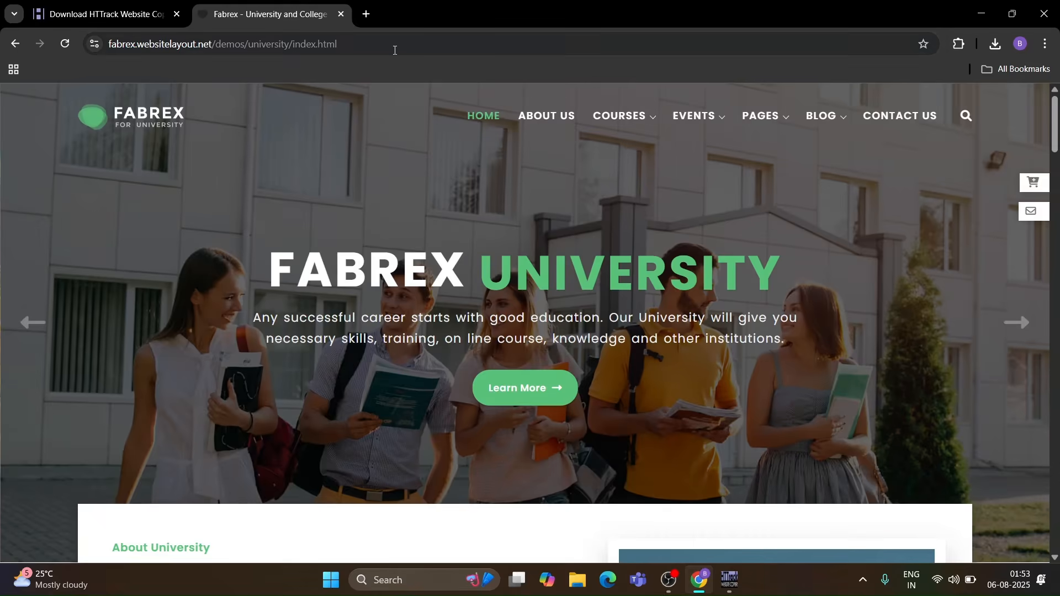
- Copy the Fabrex university page's address from the browser and paste it into the project's web addresses
click(398, 48)
click(399, 48)
key(ctrl+a)
key(ctrl+c)
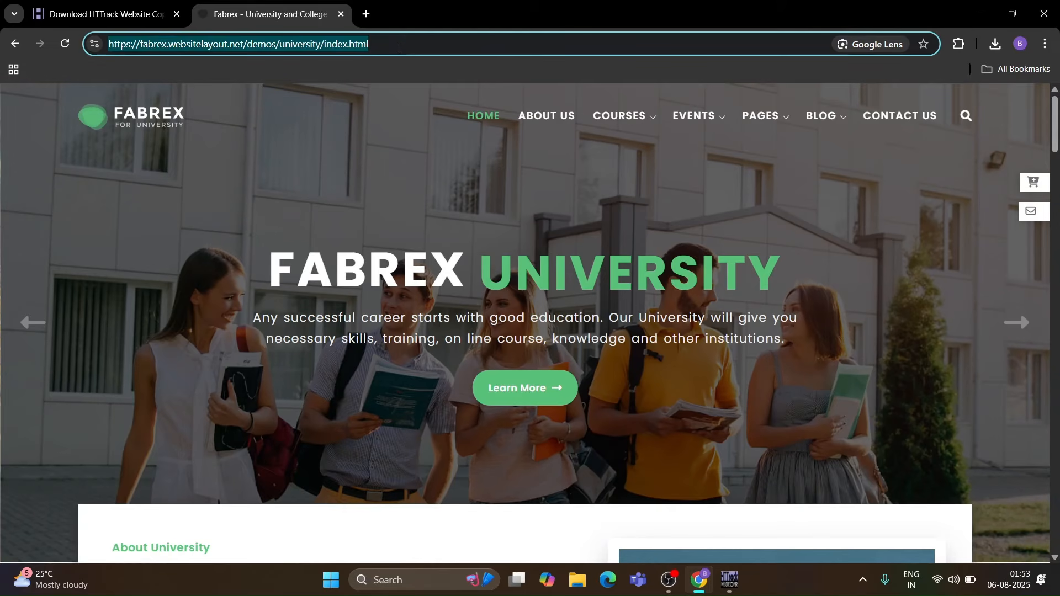
click(399, 48)
key(alt+Tab)
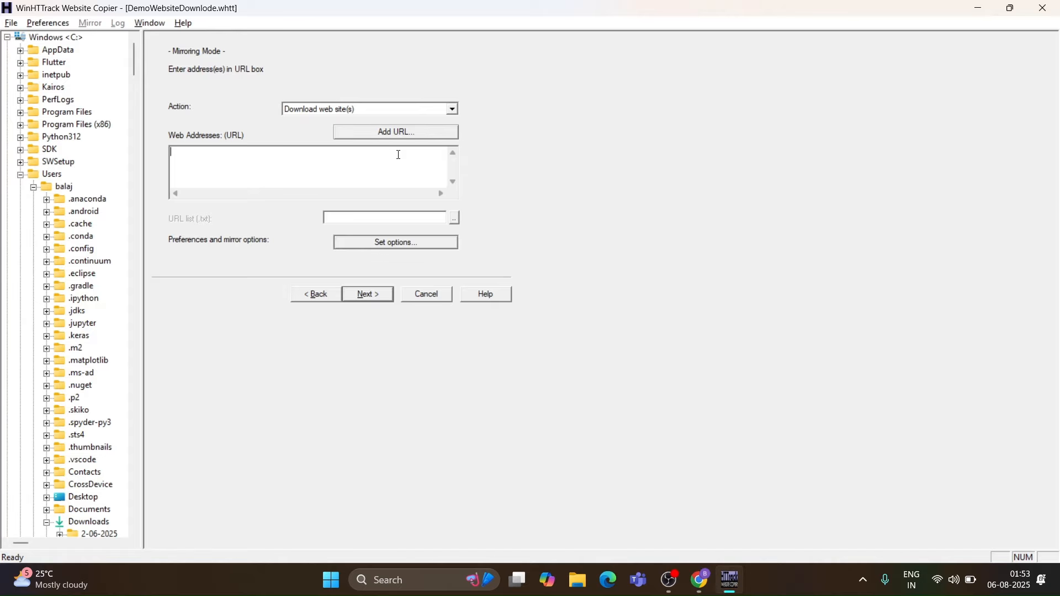
key(ctrl+v)
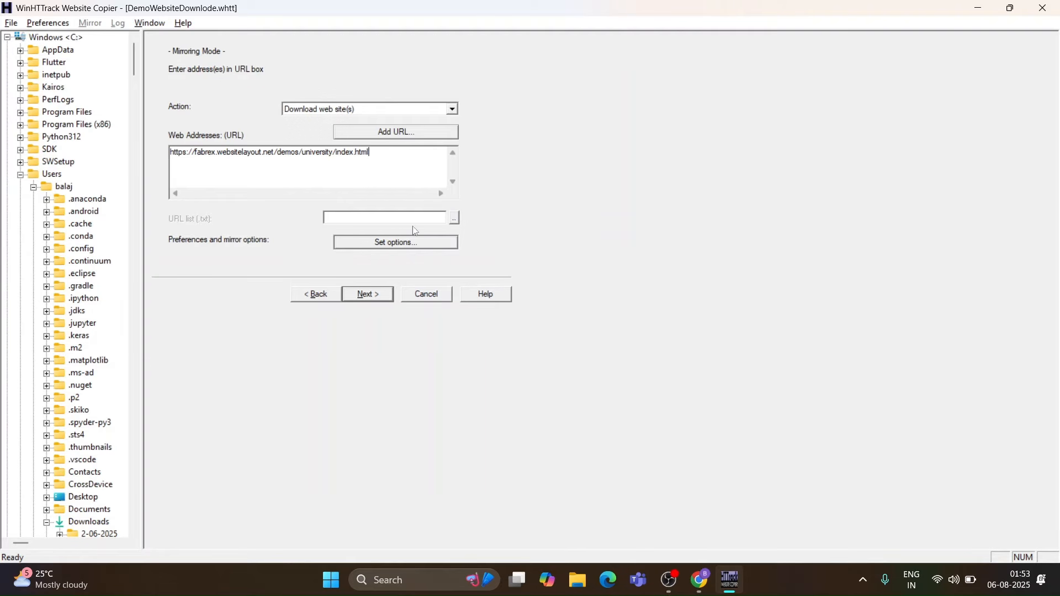
- Continue past the connection options and finish the wizard to launch the mirroring operation
click(367, 294)
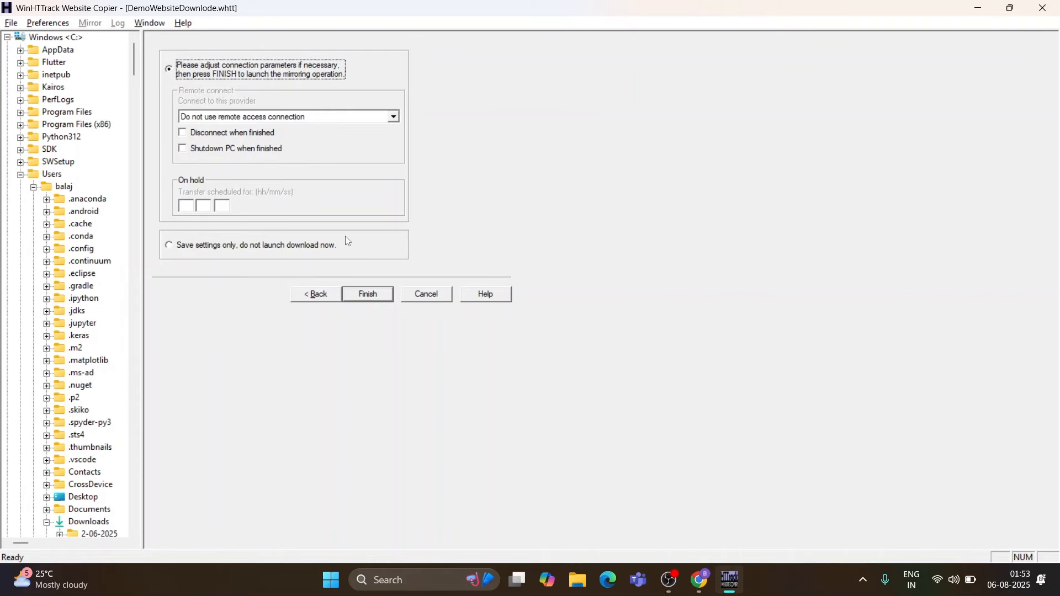
click(380, 299)
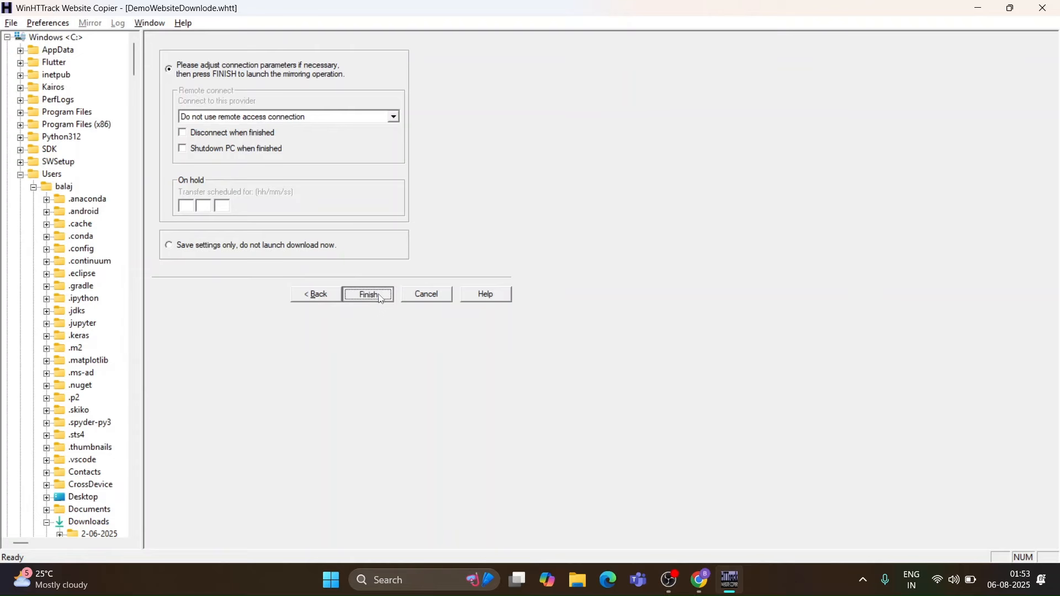
click(380, 299)
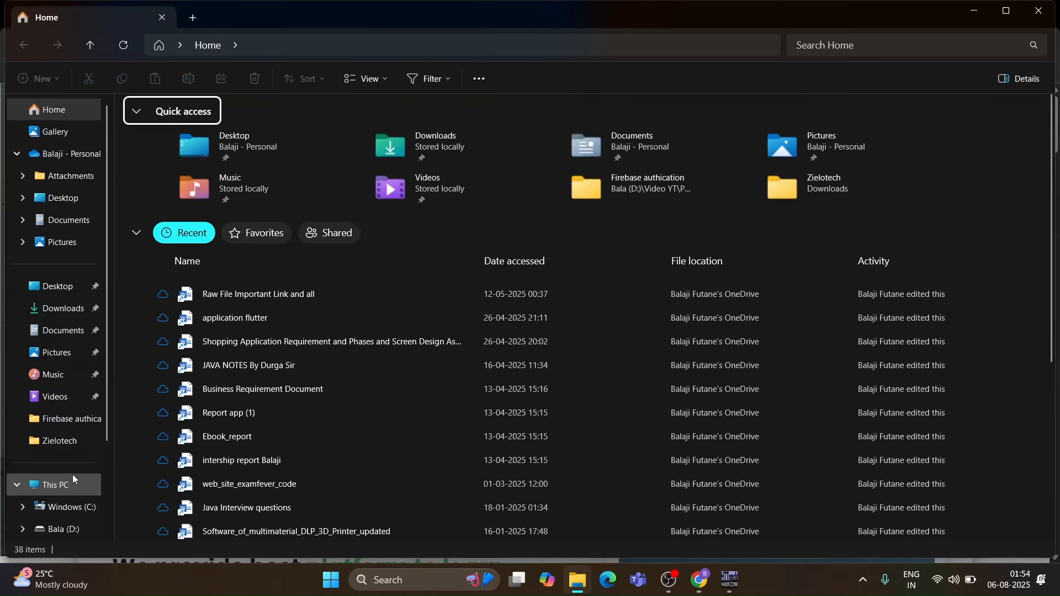
- Open the mirrored index file from E:\DemoWebsite\DemoWebsiteDownlode\fabrex.websitelayout.net\demos\university in the browser
click(71, 482)
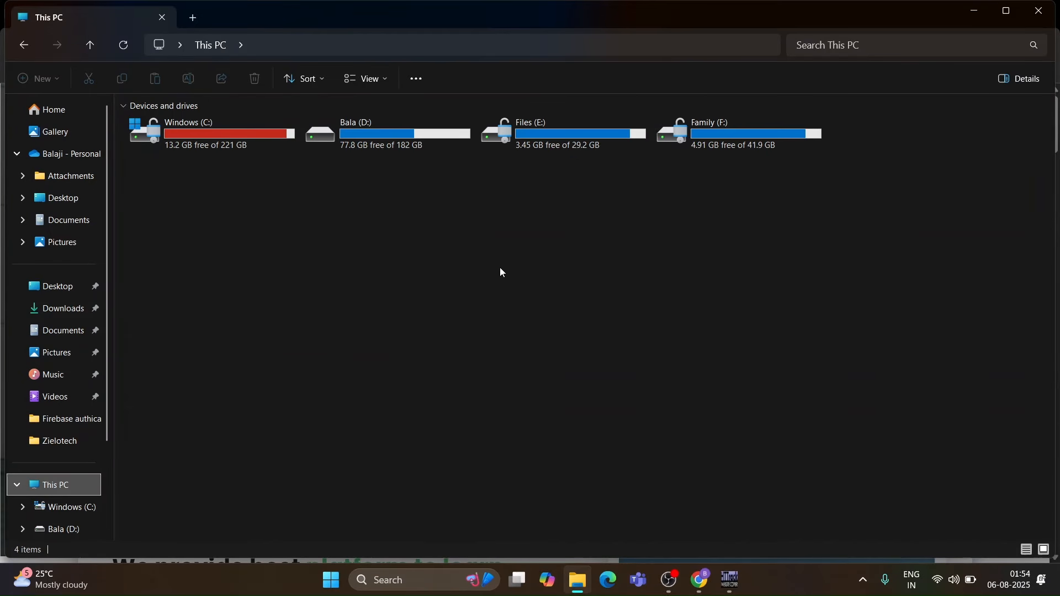
double_click(558, 134)
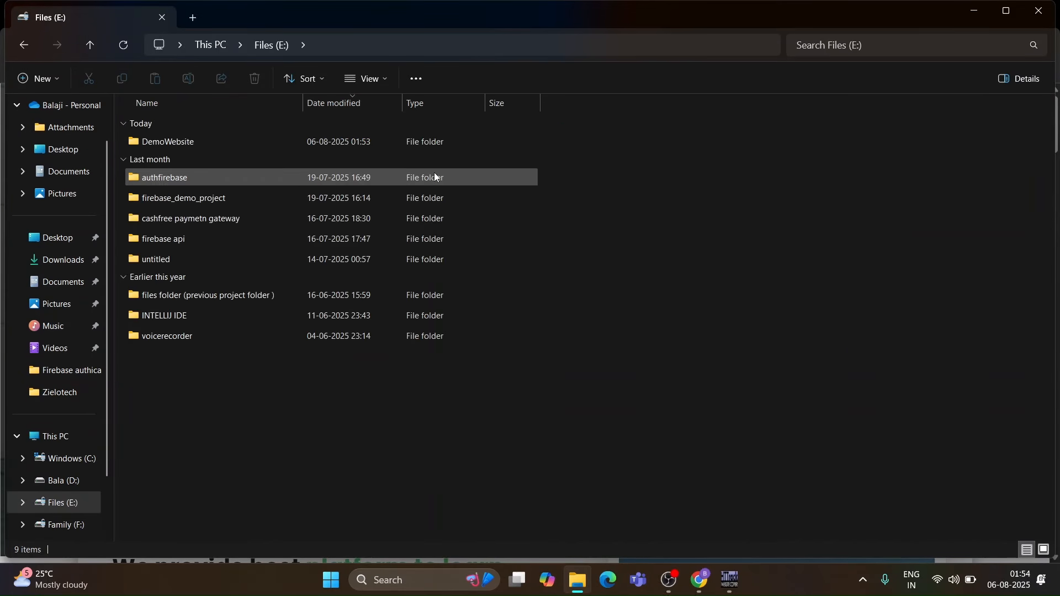
double_click(367, 143)
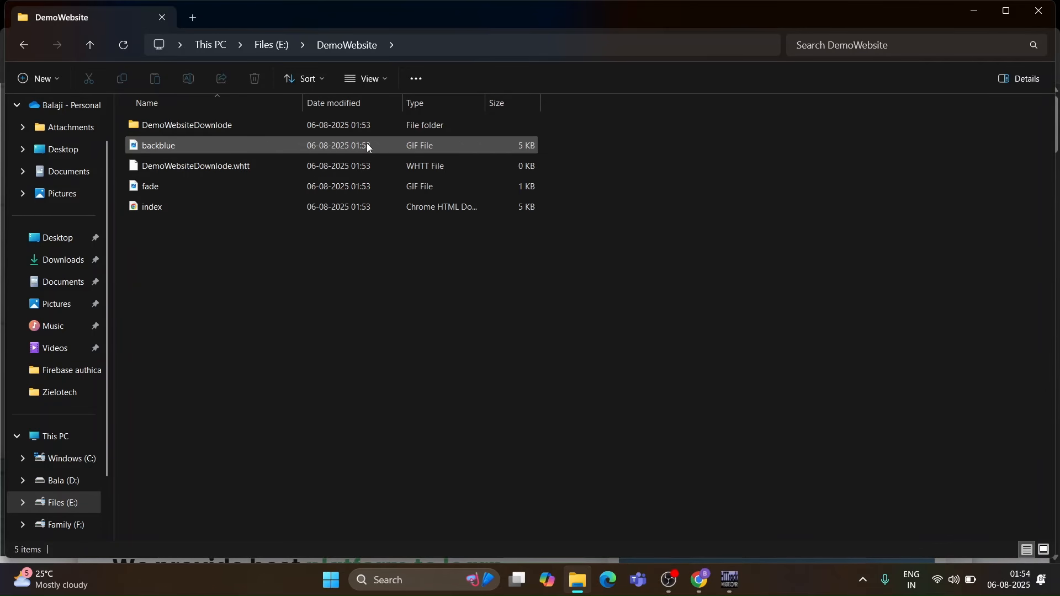
double_click(325, 121)
double_click(324, 126)
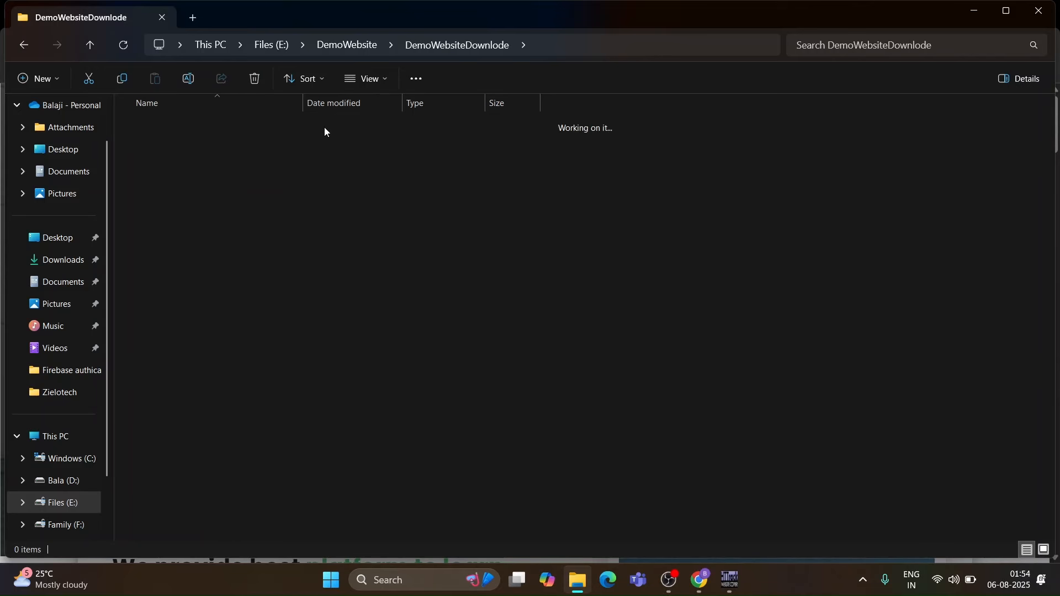
double_click(324, 127)
double_click(324, 127)
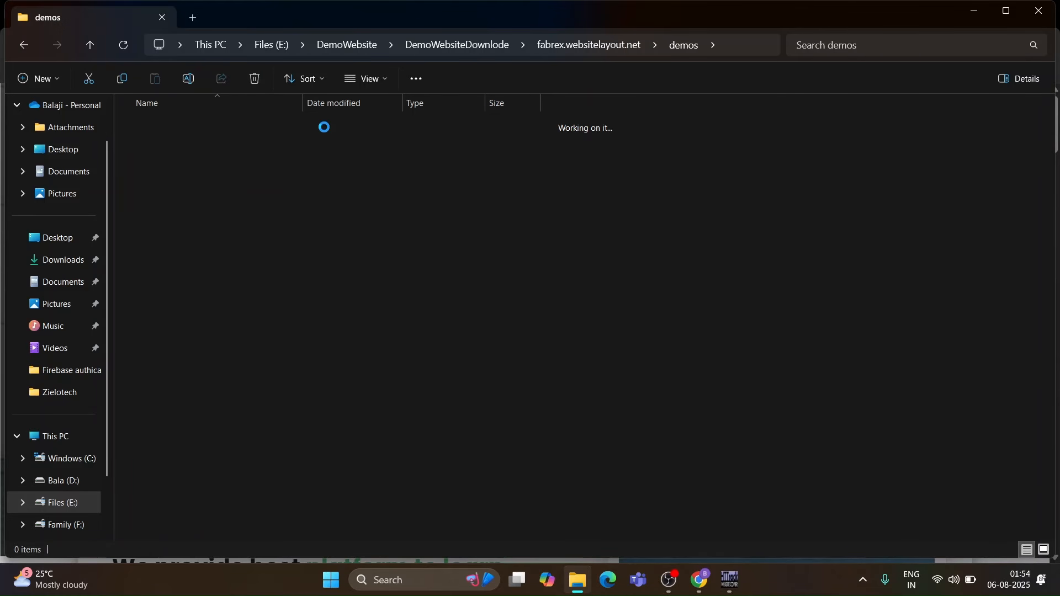
double_click(324, 126)
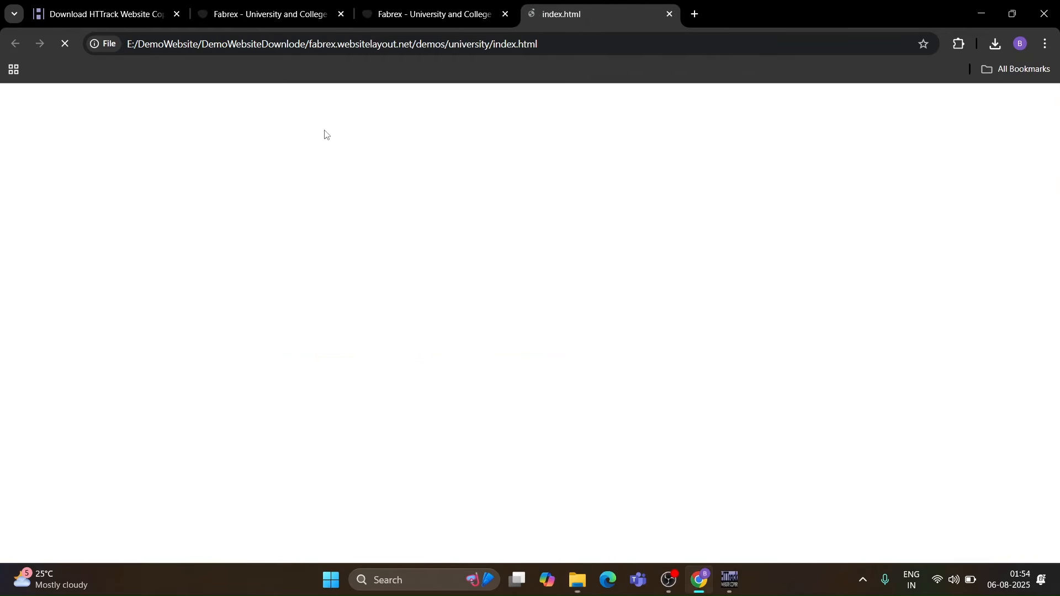
- Scroll through the offline copy of the page and follow its About Us link to examine the result
scroll(447, 326, down, 20)
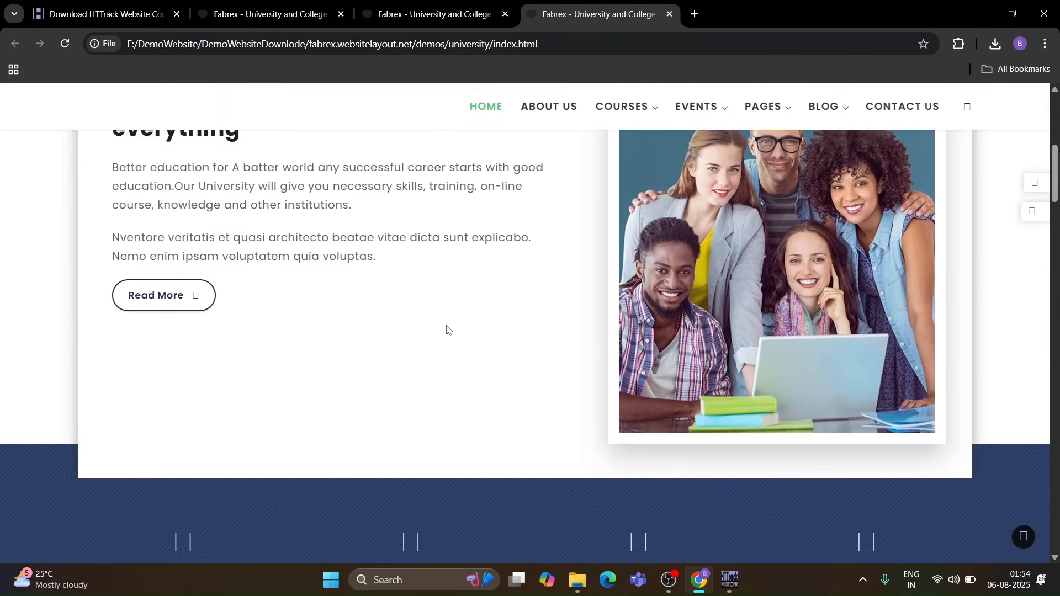
scroll(446, 326, down, 10)
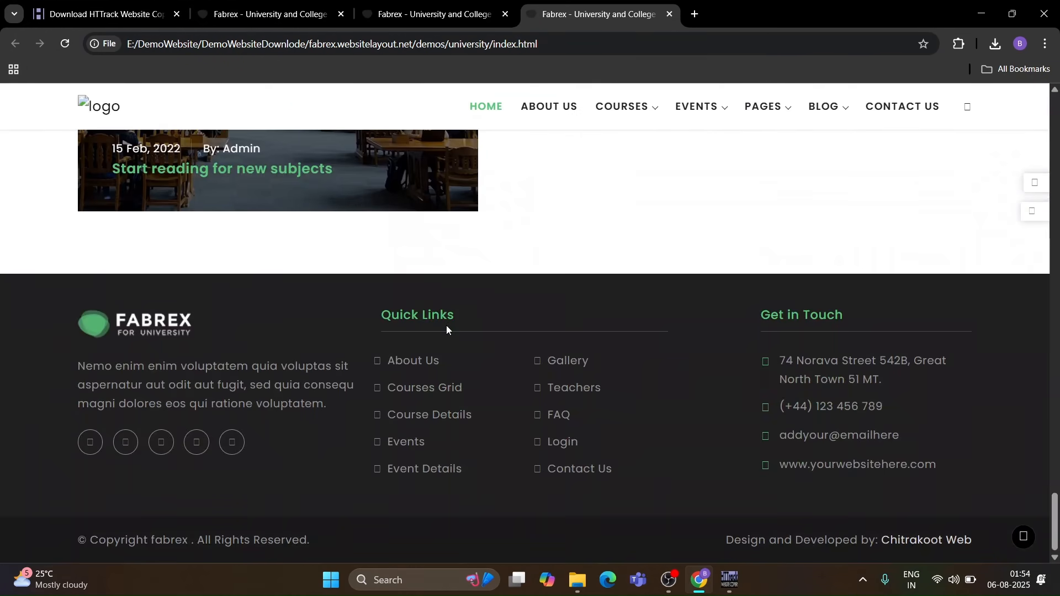
scroll(446, 325, up, 20)
scroll(446, 326, up, 15)
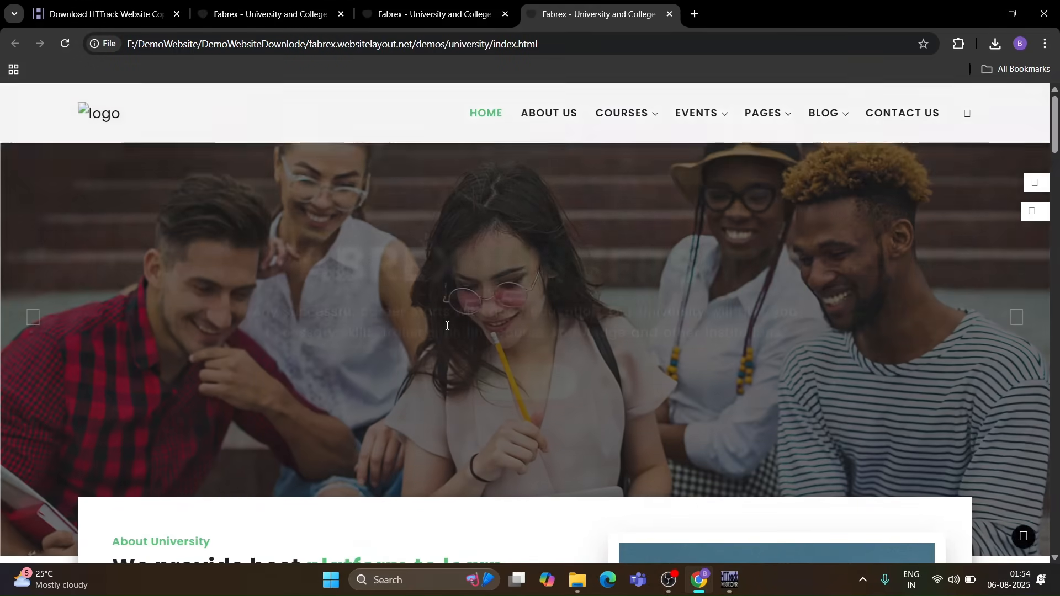
scroll(445, 329, down, 12)
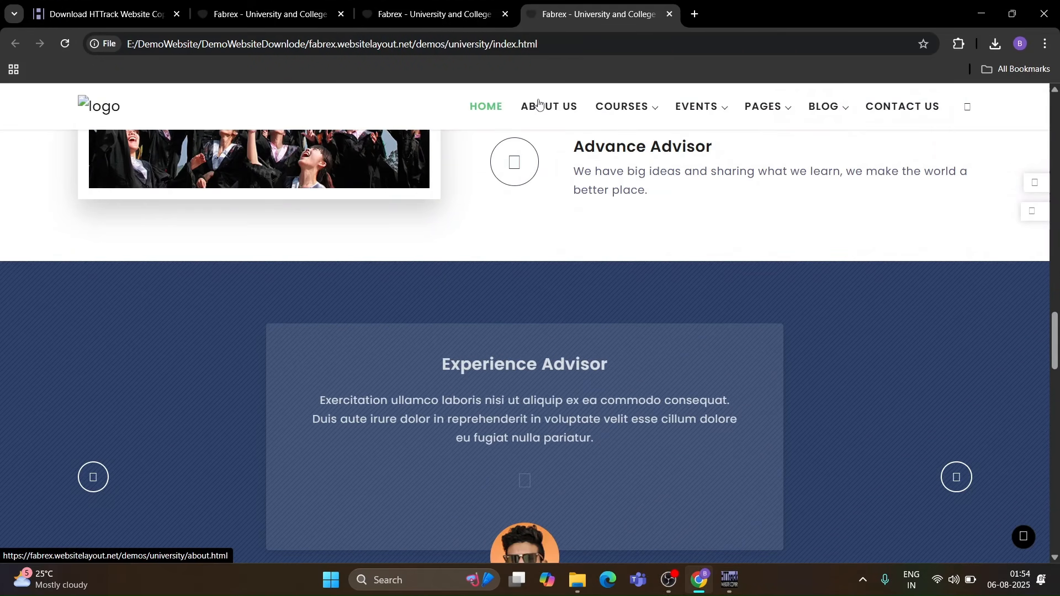
click(559, 105)
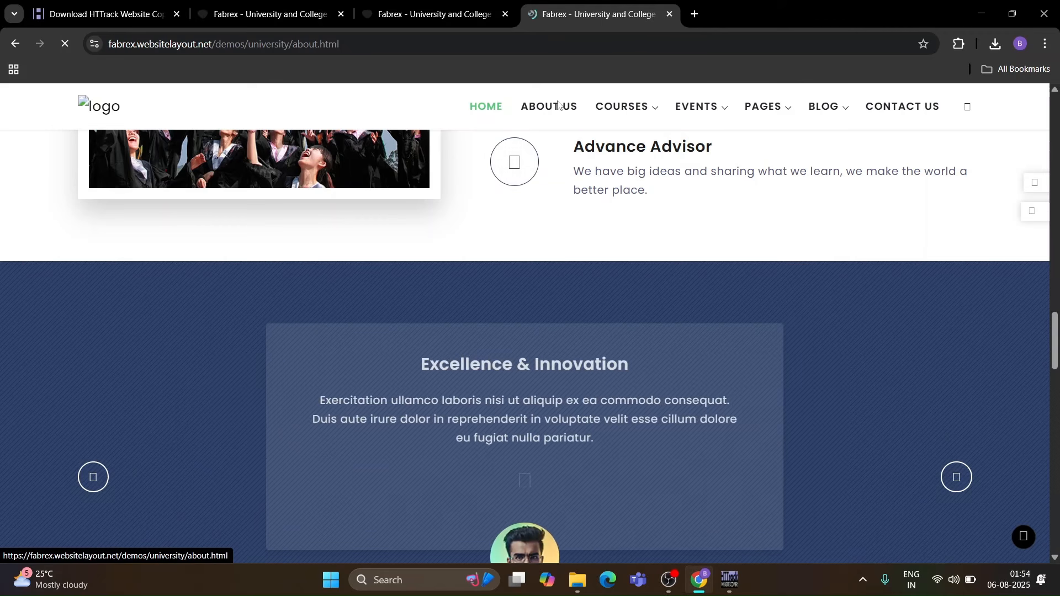
scroll(640, 300, down, 10)
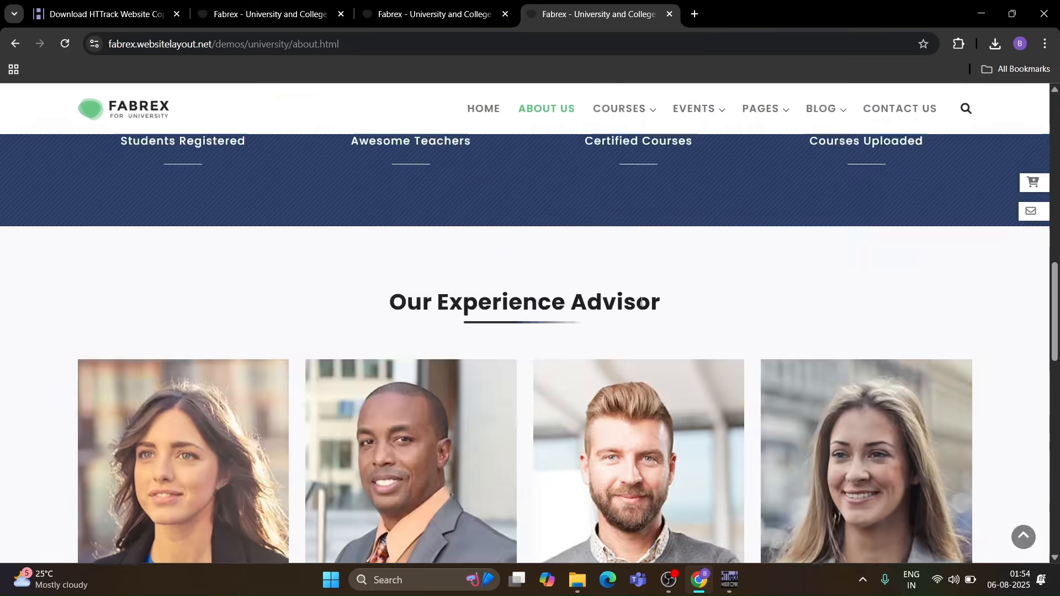
scroll(641, 300, down, 5)
scroll(640, 300, up, 20)
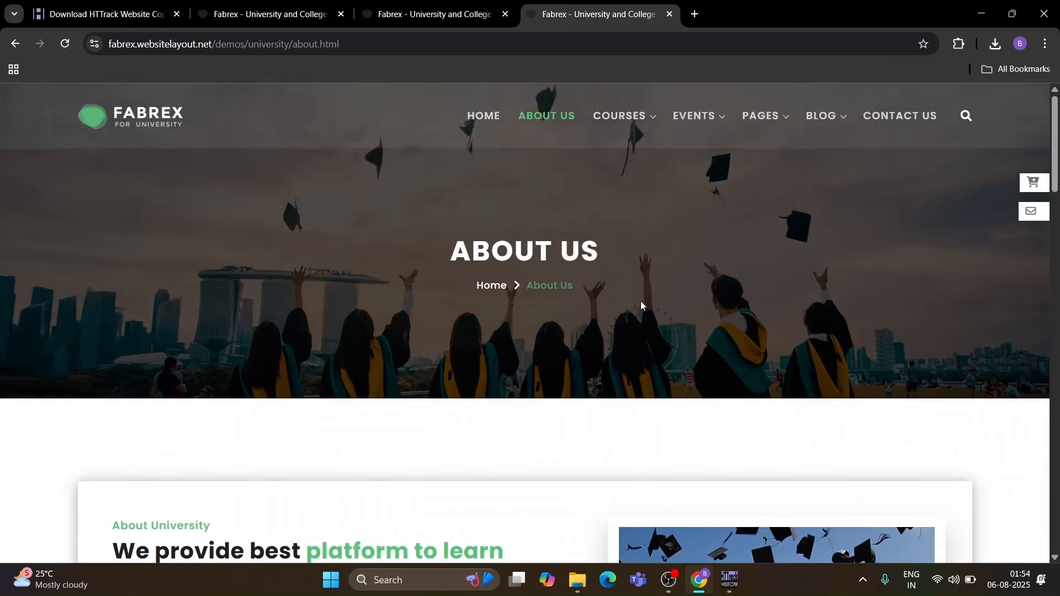
- Minimize the browser, File Explorer and HTTrack windows to reach the desktop
click(975, 9)
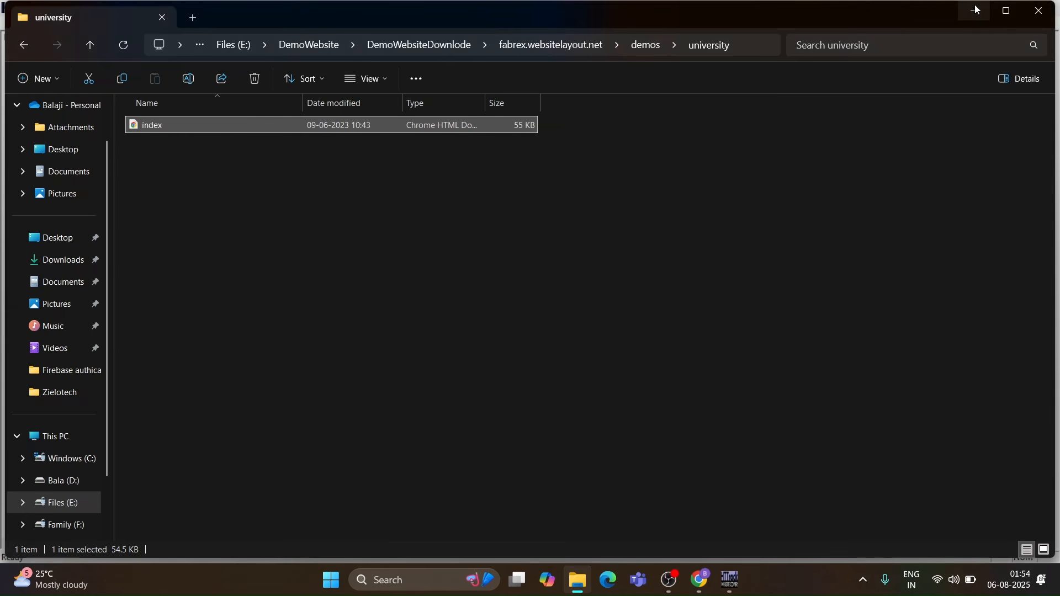
click(976, 9)
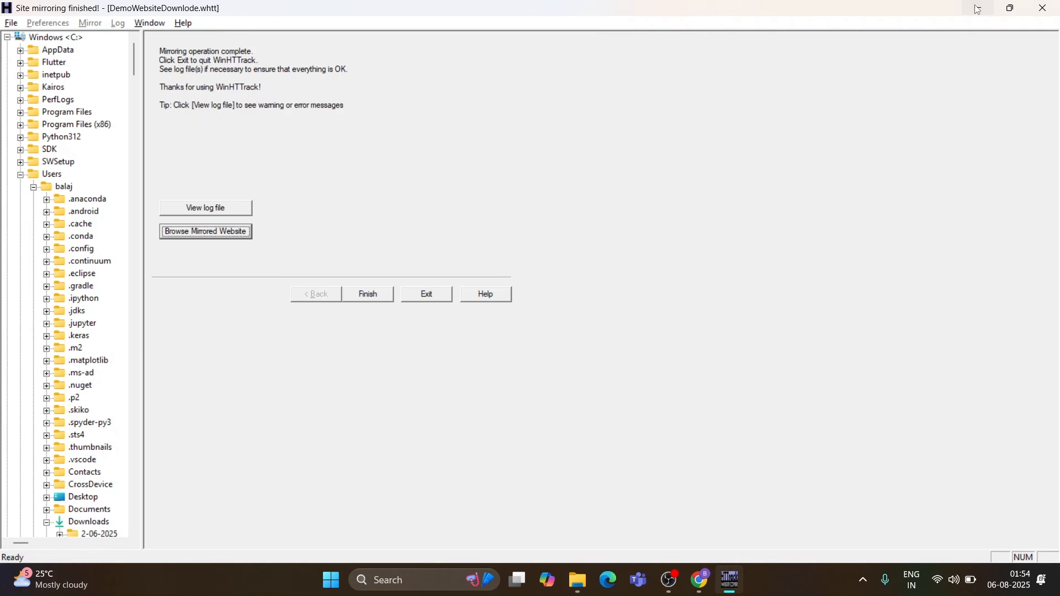
click(977, 10)
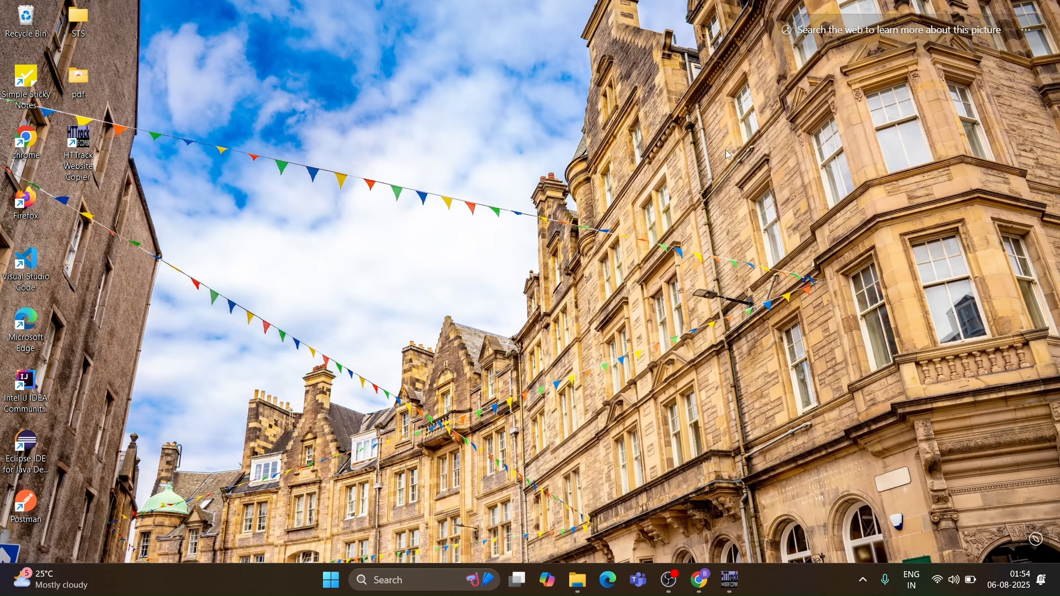
right_click(725, 151)
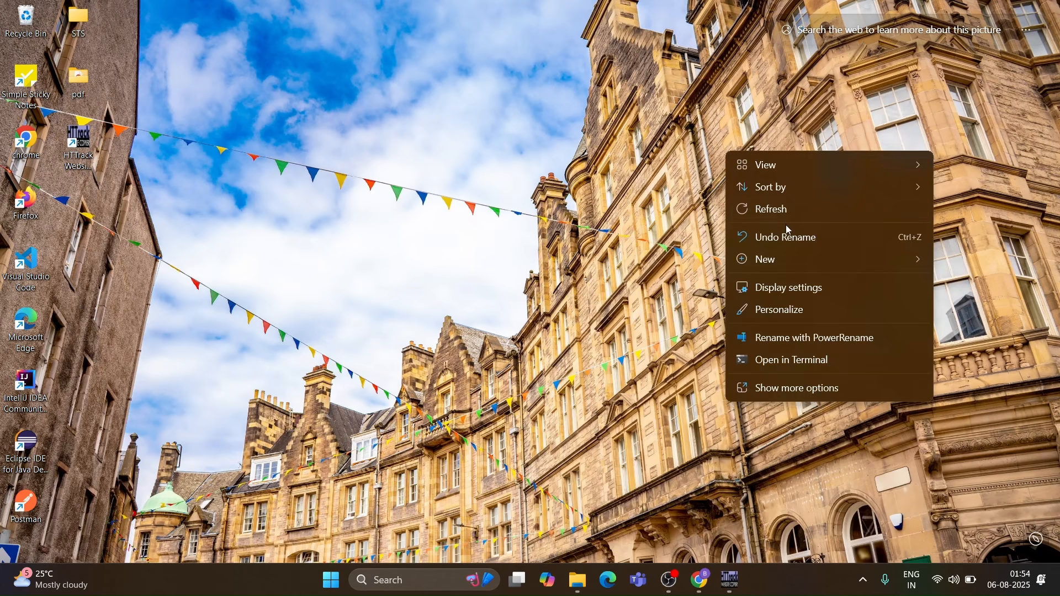
click(796, 212)
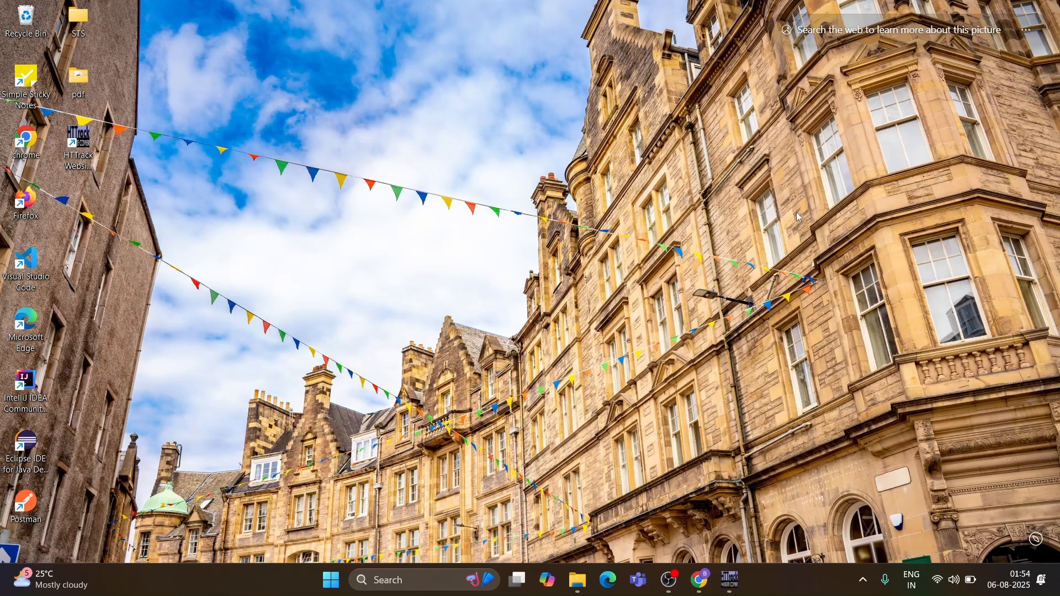
right_click(575, 231)
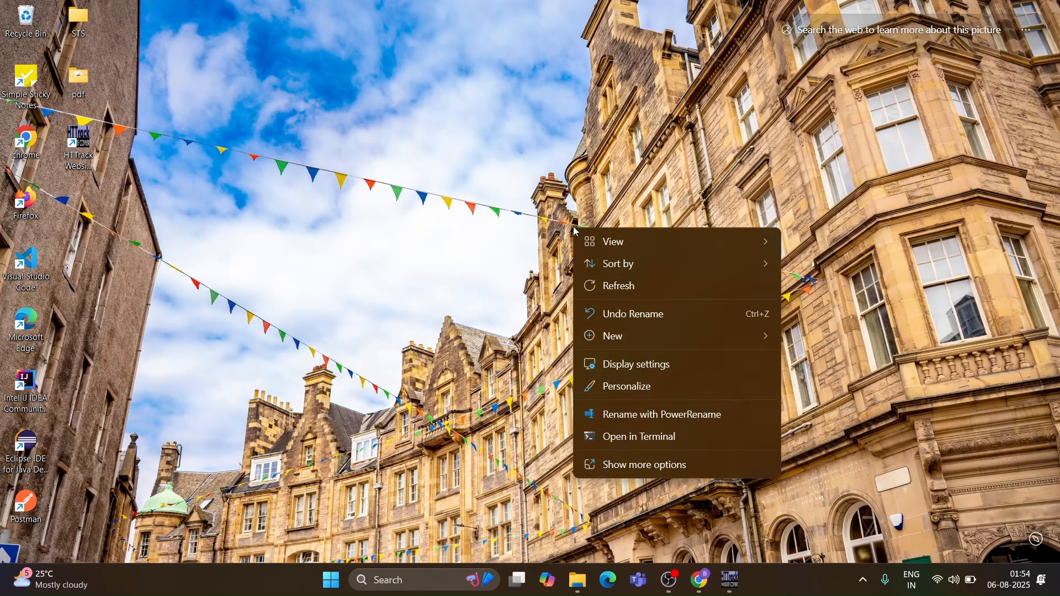
click(653, 287)
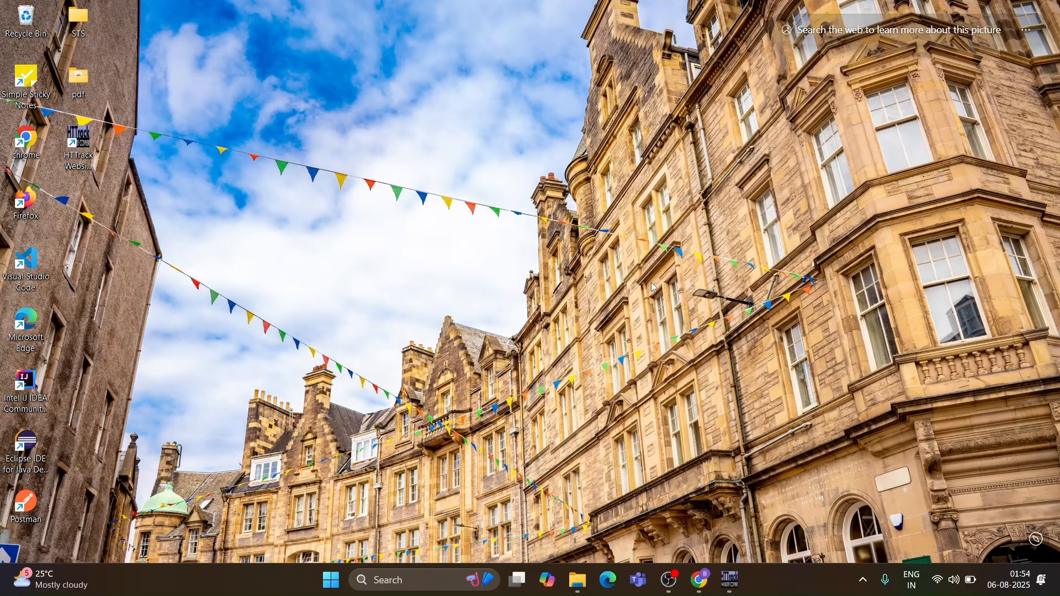